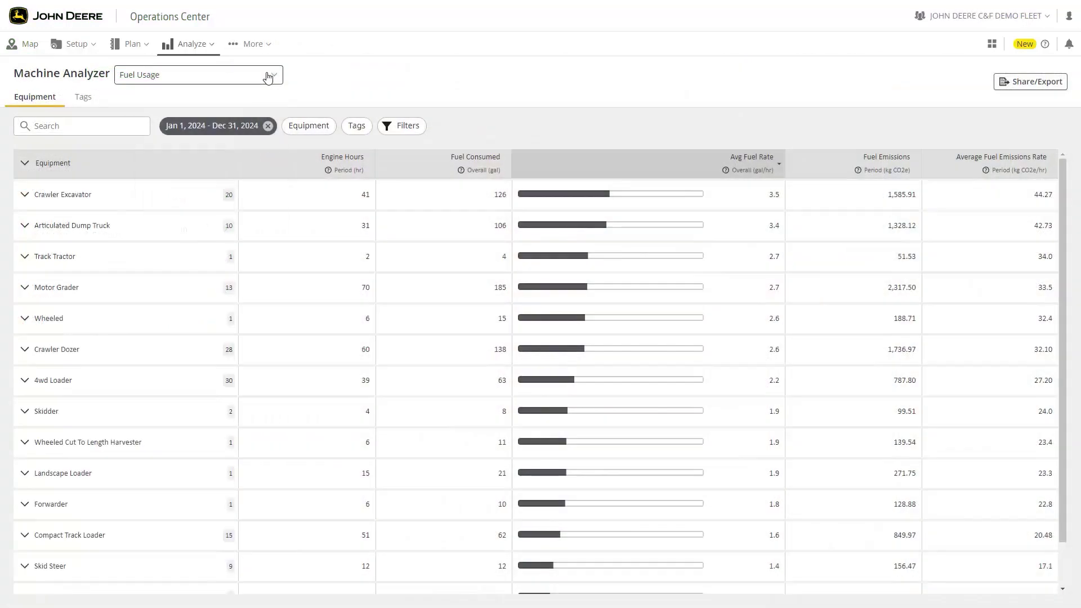
Step: Switch Machine Analyzer to the C&F Performance view and enlarge the productivity details below the map
click(266, 76)
click(184, 96)
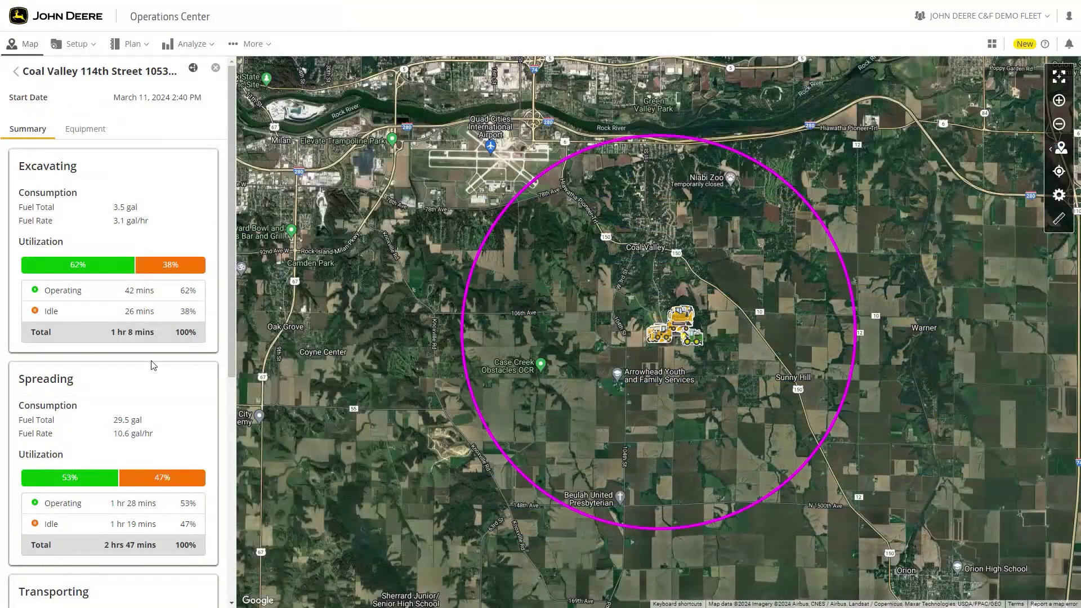
scroll(153, 366, down, 1)
scroll(153, 366, down, 1)
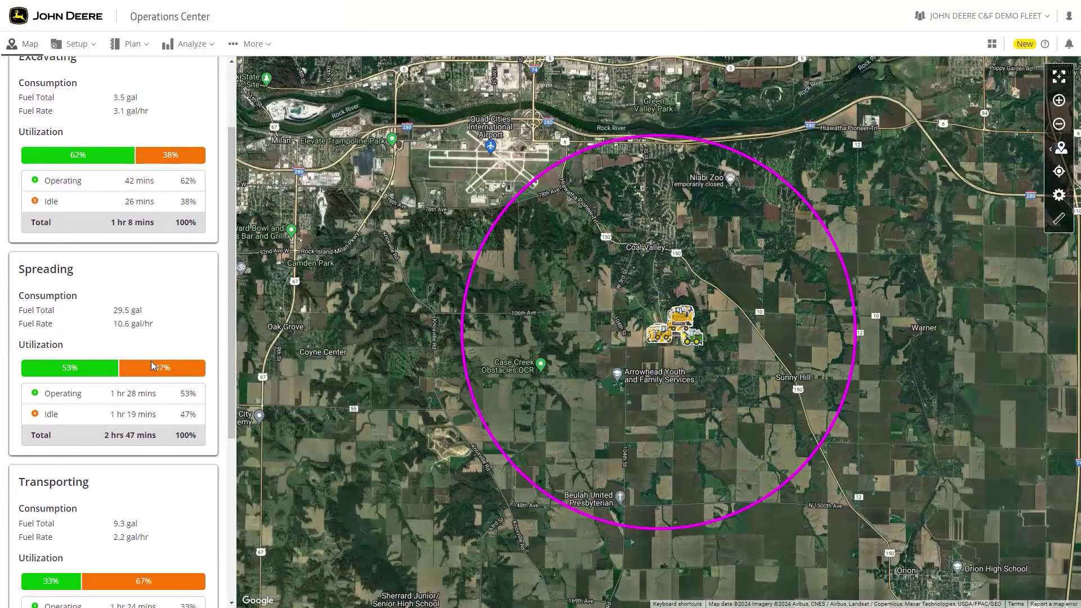
scroll(169, 388, down, 1)
scroll(203, 435, down, 1)
scroll(203, 435, down, 1)
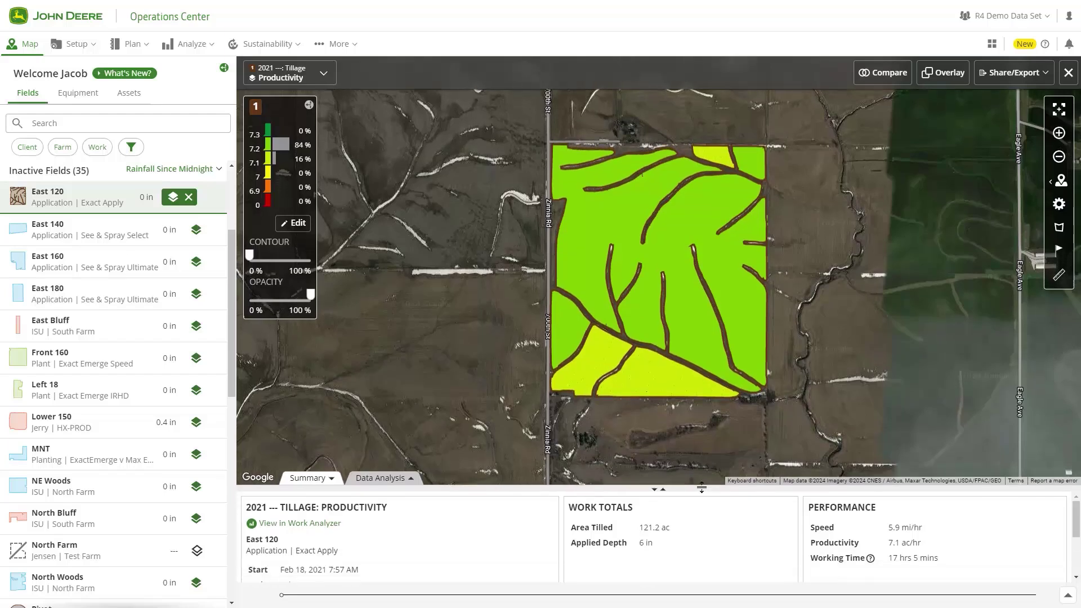
drag(701, 488, 714, 414)
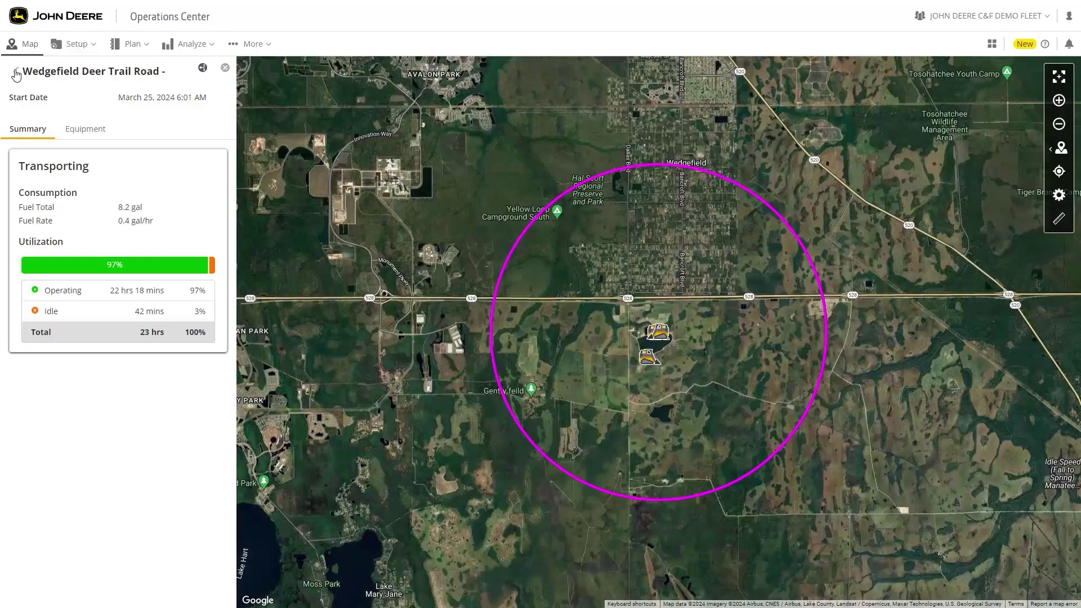
Step: Open the Coal Valley jobsite and zoom in on the field's SSURGO soil texture map
click(15, 71)
click(158, 365)
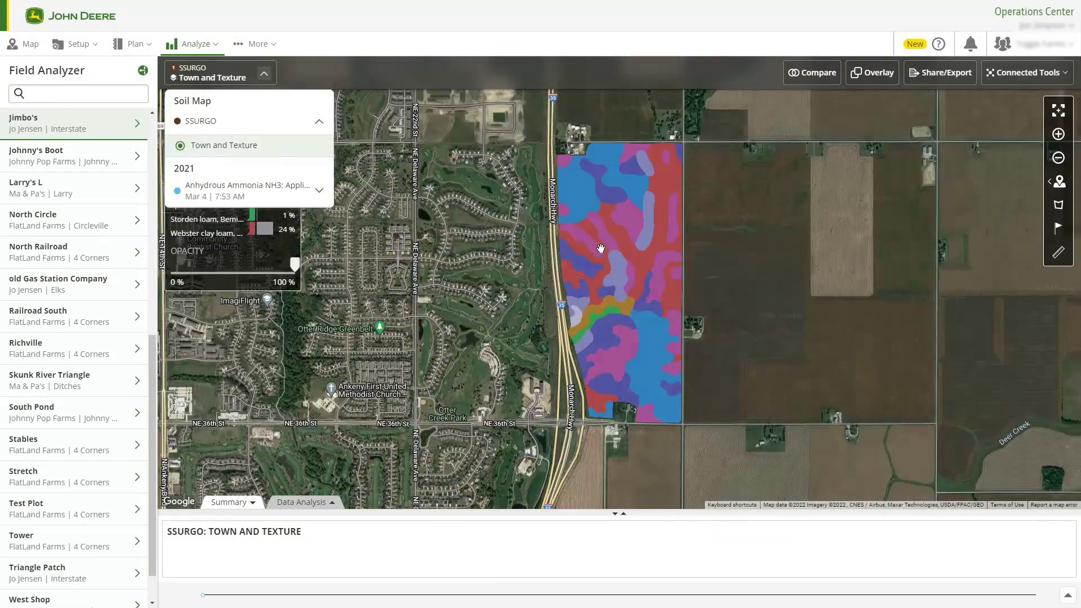
drag(600, 247, 611, 289)
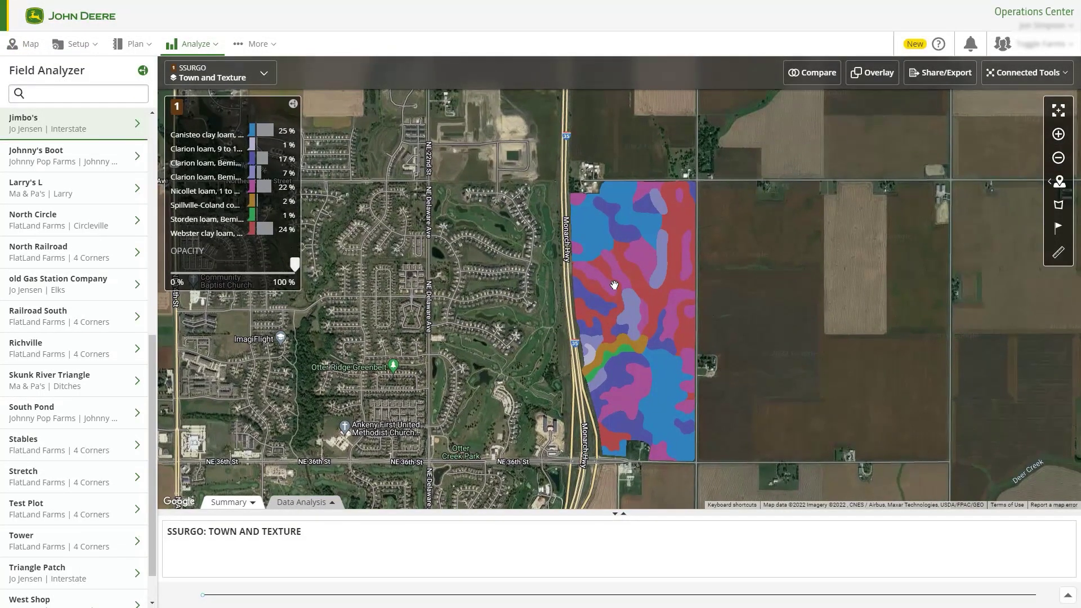
double_click(614, 286)
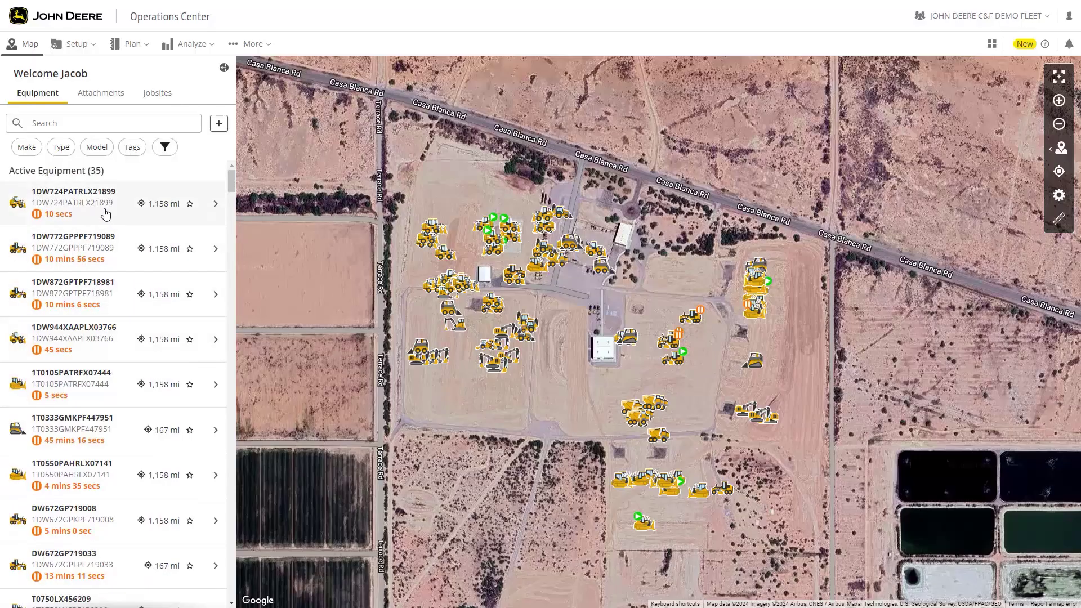
Step: Review the first listed machine's maintenance intervals, alerts and utilization summary
click(104, 211)
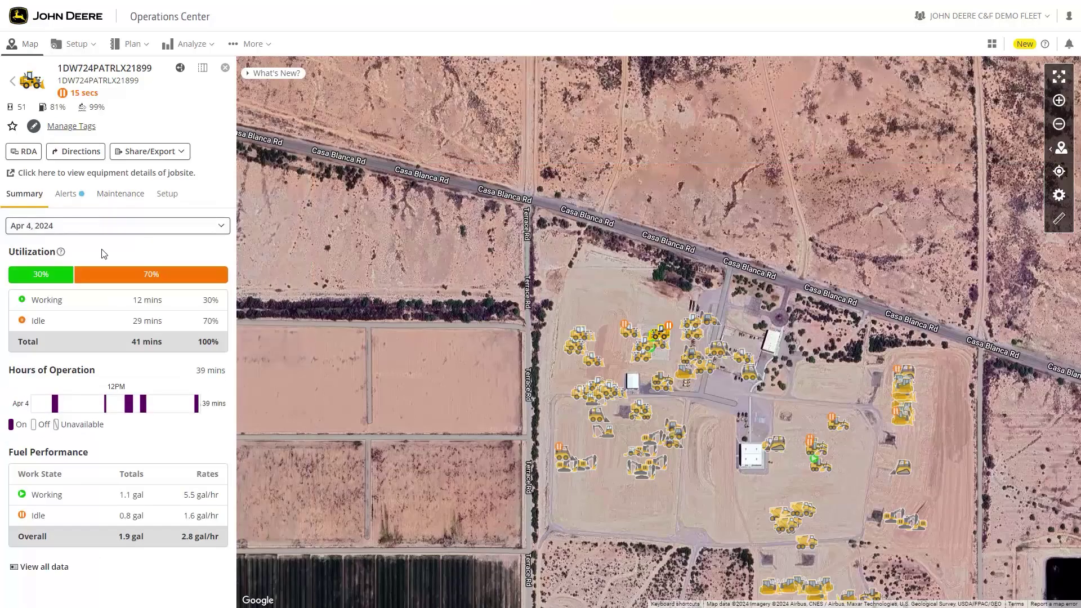
click(121, 197)
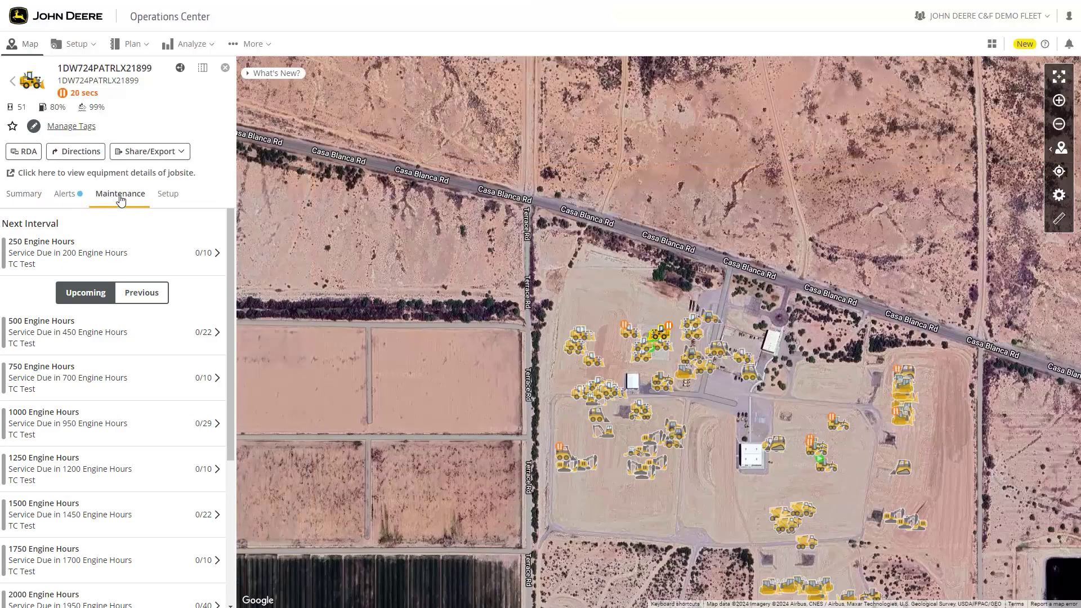
click(64, 196)
click(27, 200)
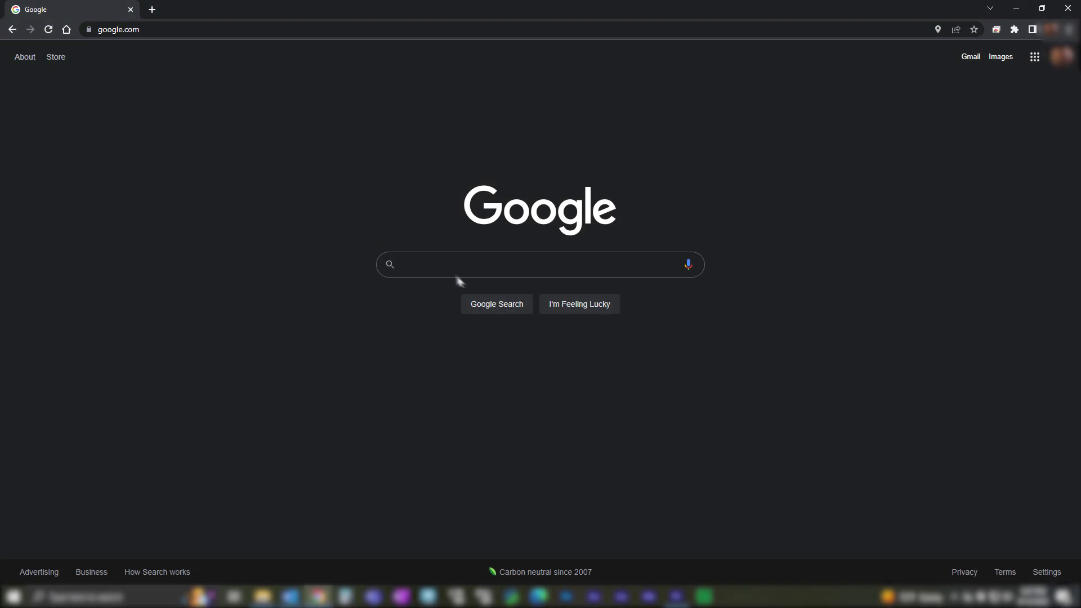
Step: Replace google.com in the address bar with the Operations Center address
click(193, 29)
key(BackSpace)
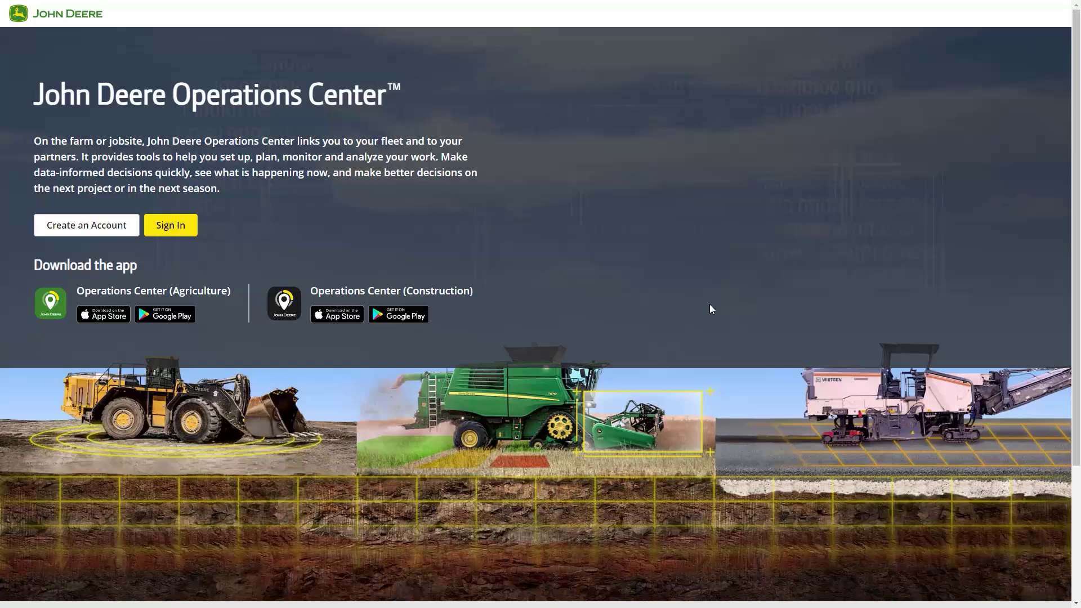
Step: Start a new account with category Agriculture and focus Ag Retailer
click(87, 227)
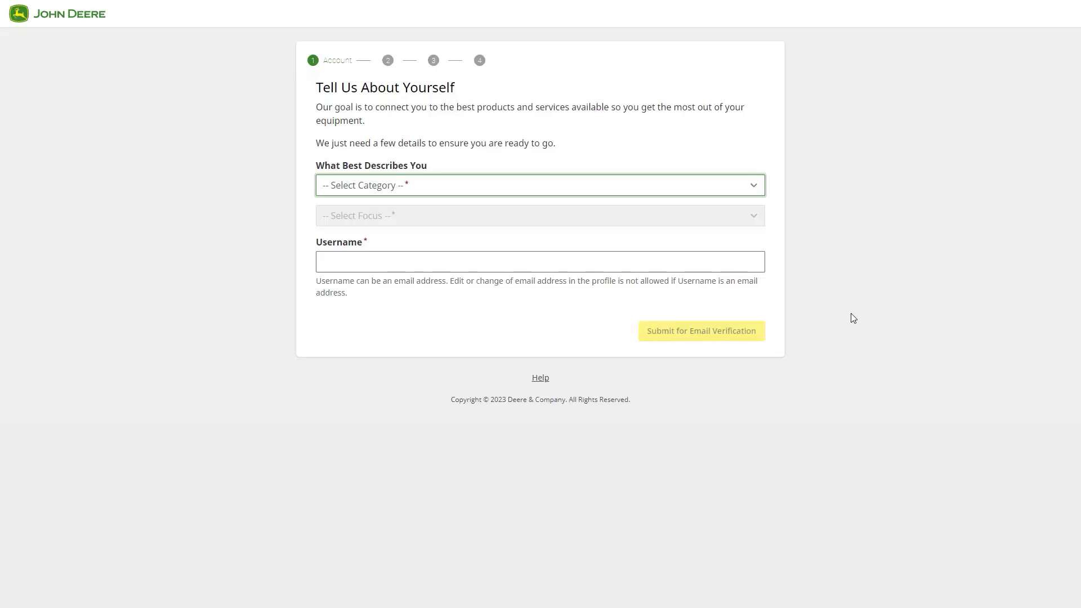
click(755, 185)
click(370, 211)
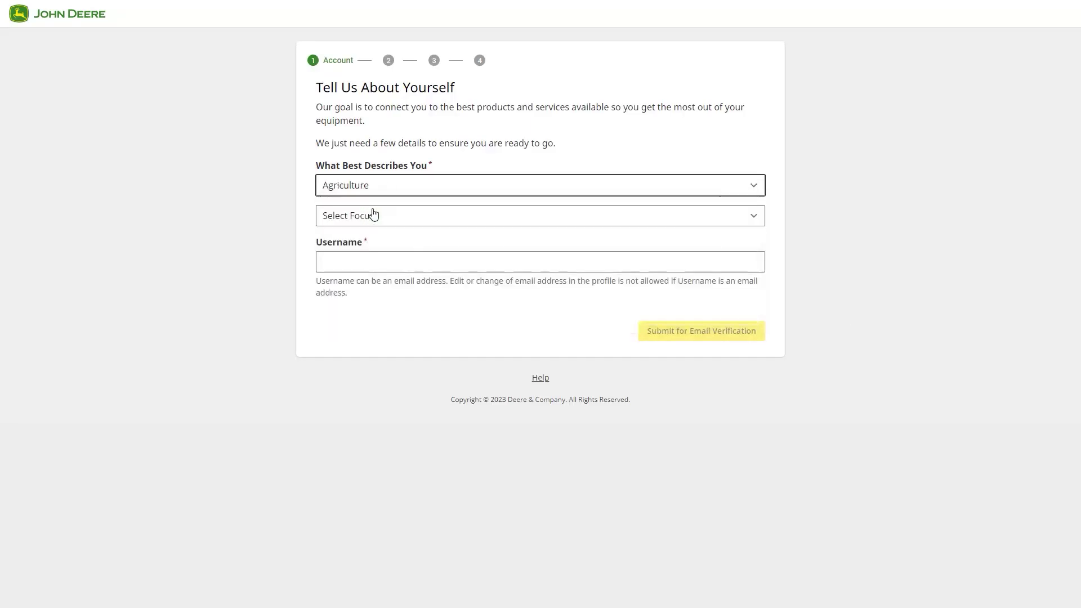
click(751, 217)
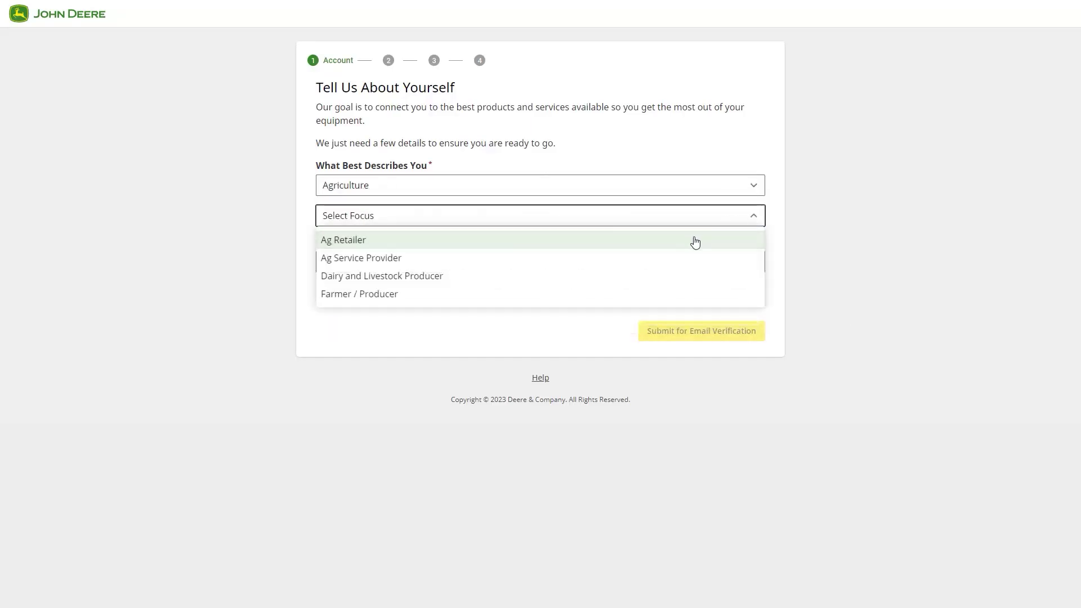
click(695, 241)
Step: Enter username exampleuser01 and the email address, then submit for email verification
click(678, 260)
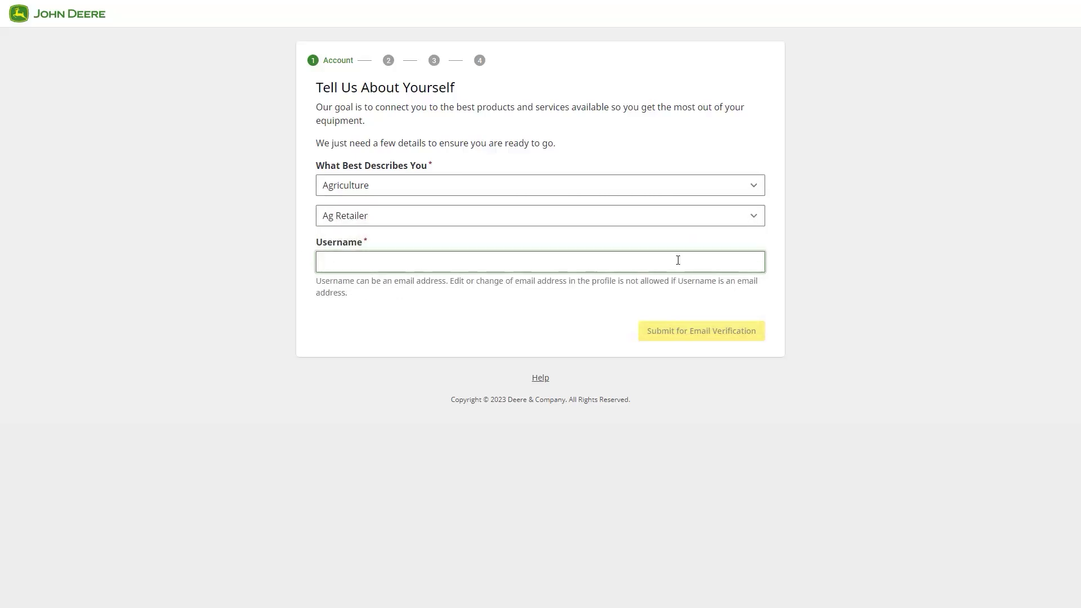
text(ampleuser01)
click(848, 268)
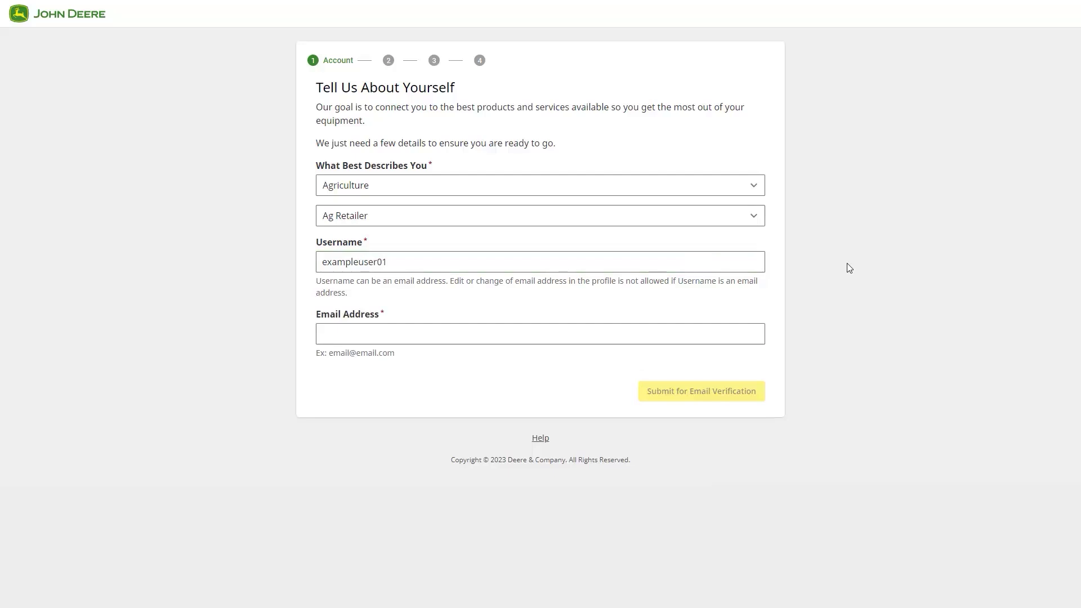
click(387, 335)
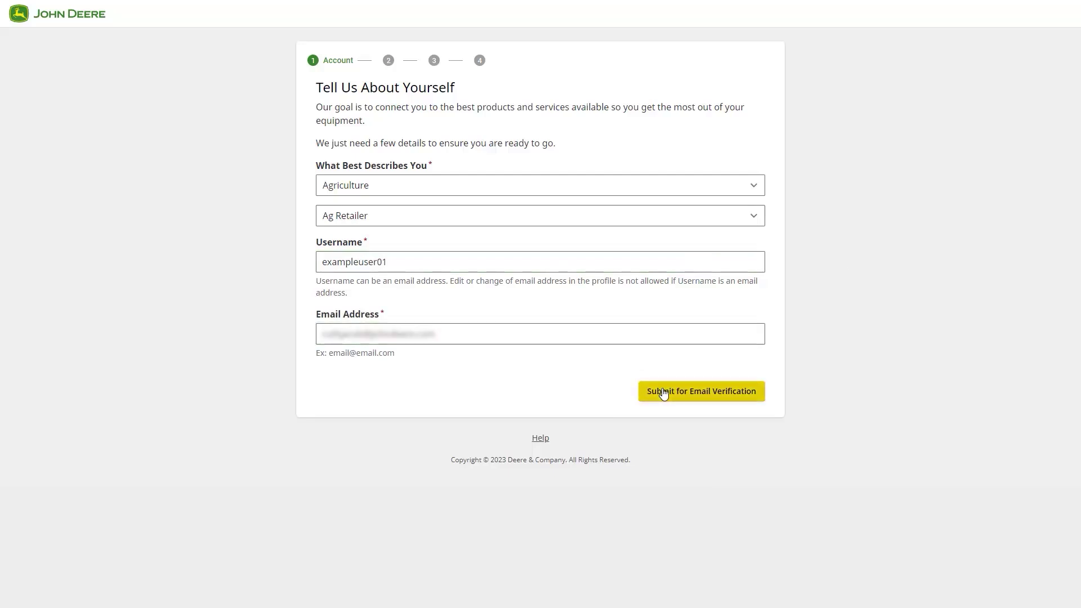
click(663, 391)
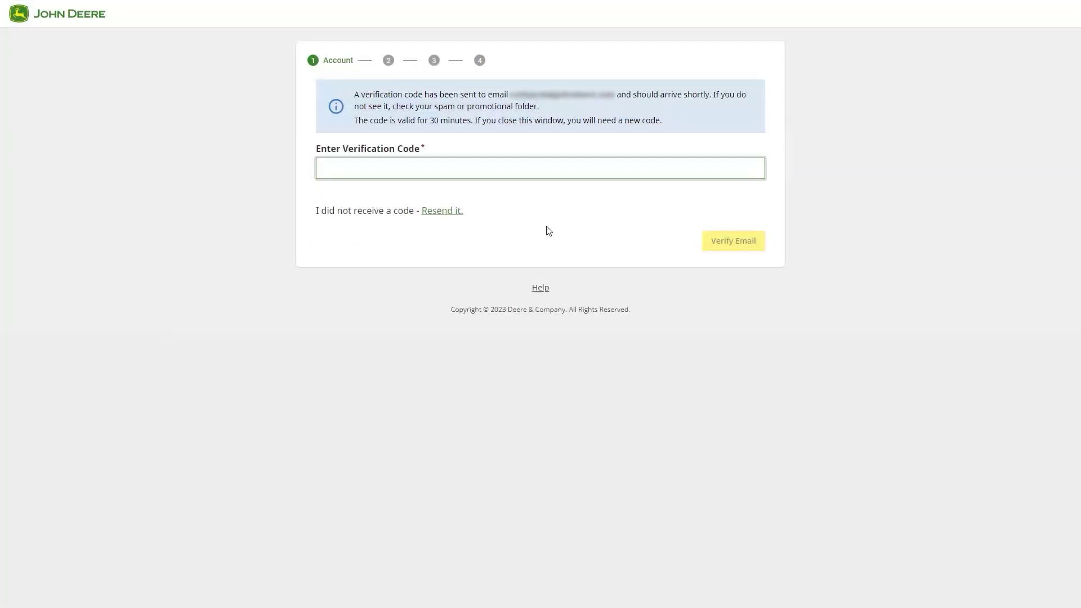
Step: Verify the email with the emailed code and submit the phone and address details
click(383, 164)
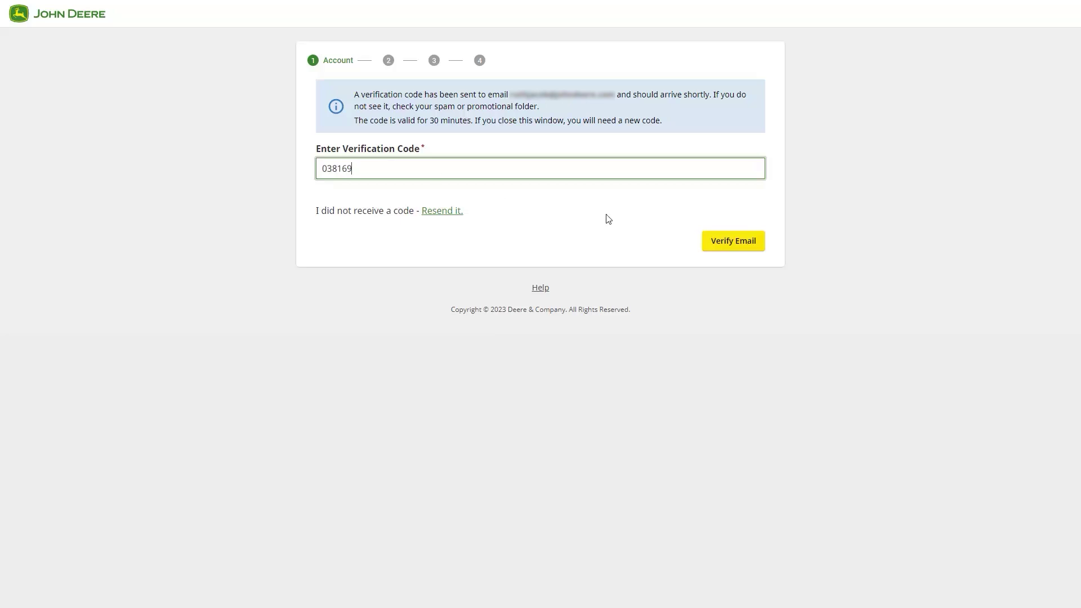
click(730, 243)
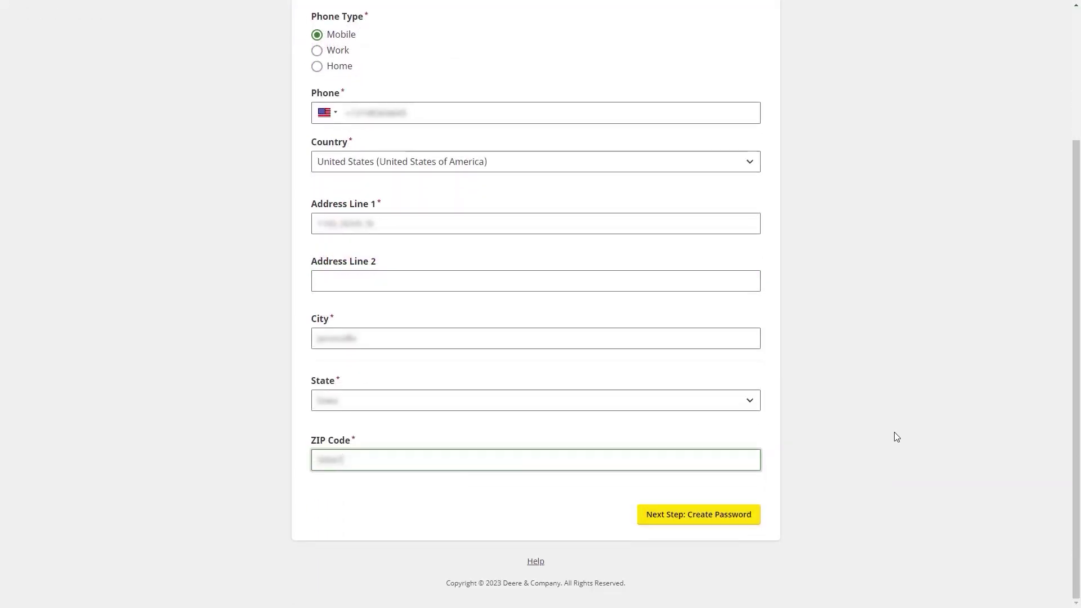
click(849, 447)
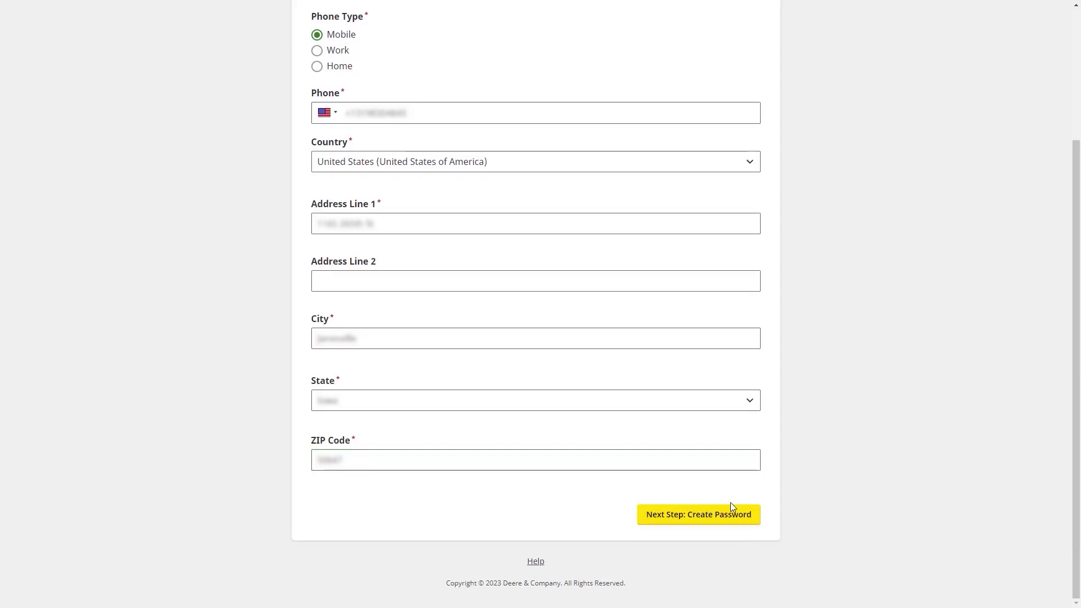
click(707, 515)
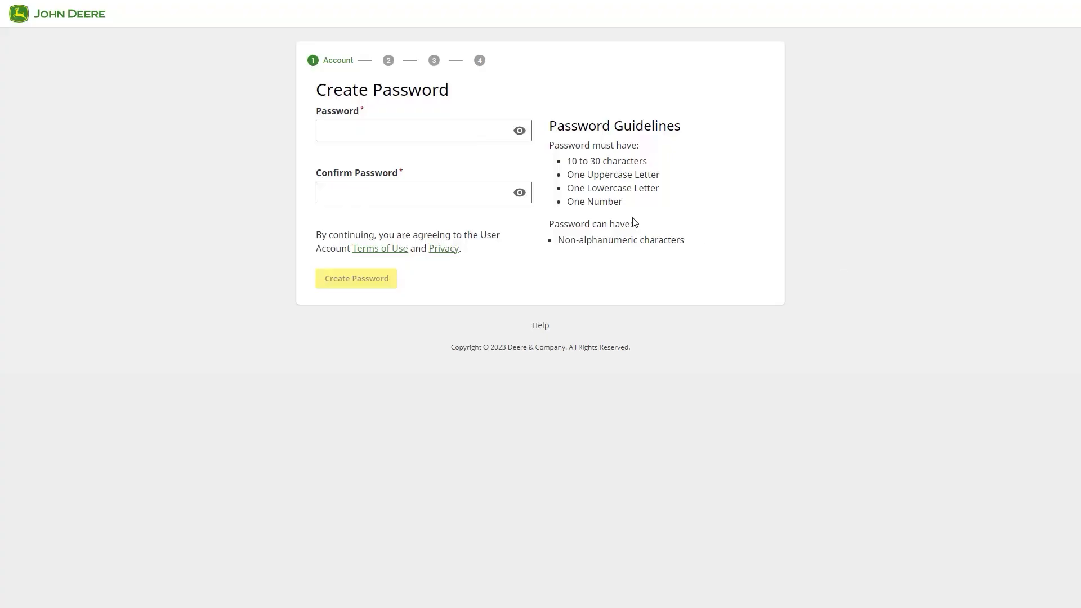
Step: Enter and confirm a strong account password
click(406, 135)
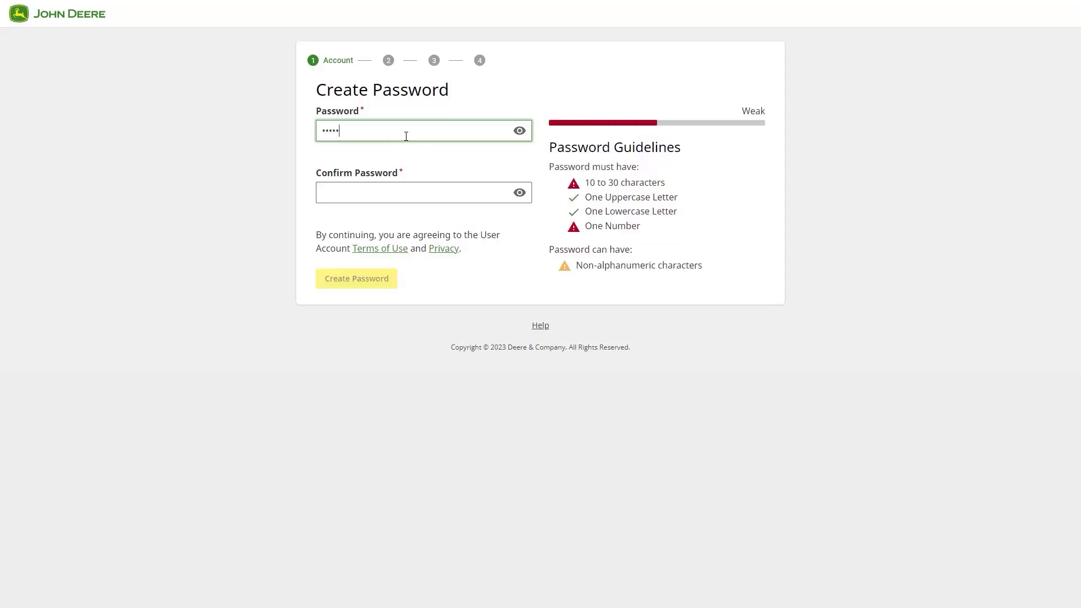
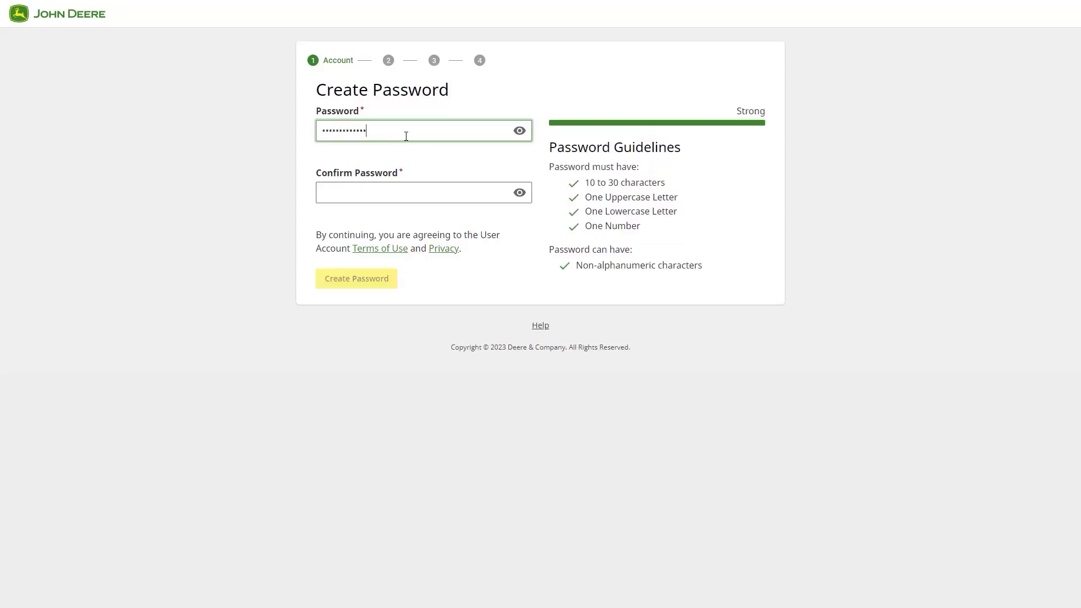
click(401, 197)
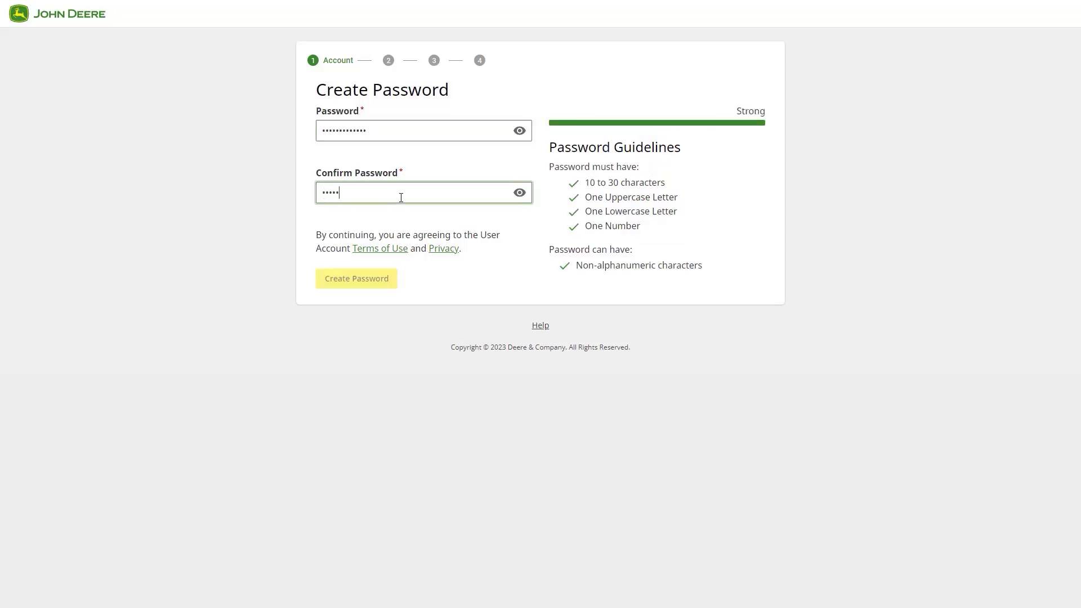
text(!)
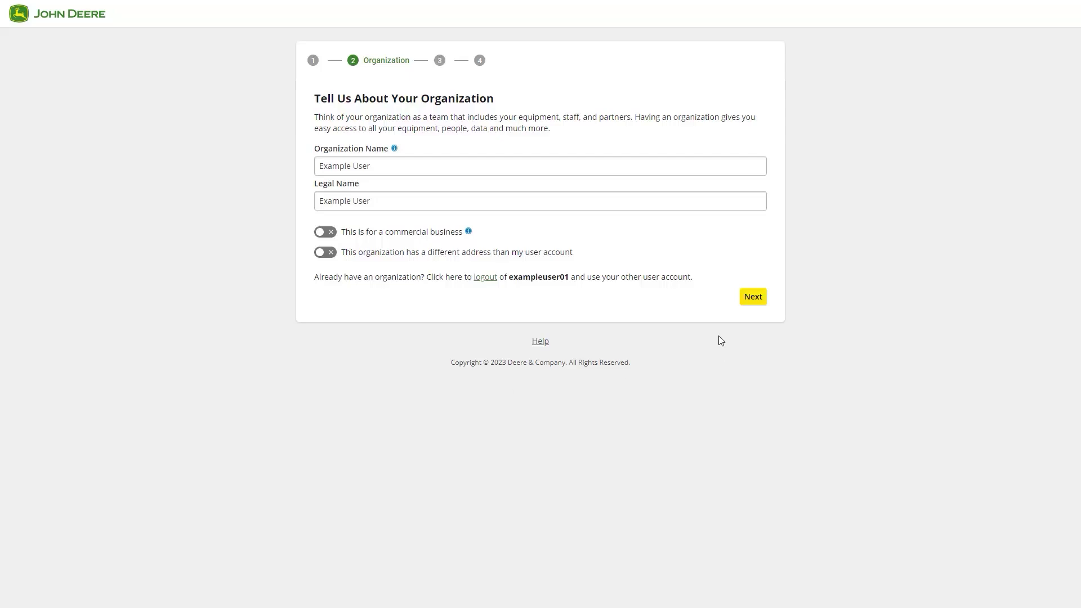
Step: Mark the organization as a commercial business and accept the organization terms
click(322, 233)
click(753, 296)
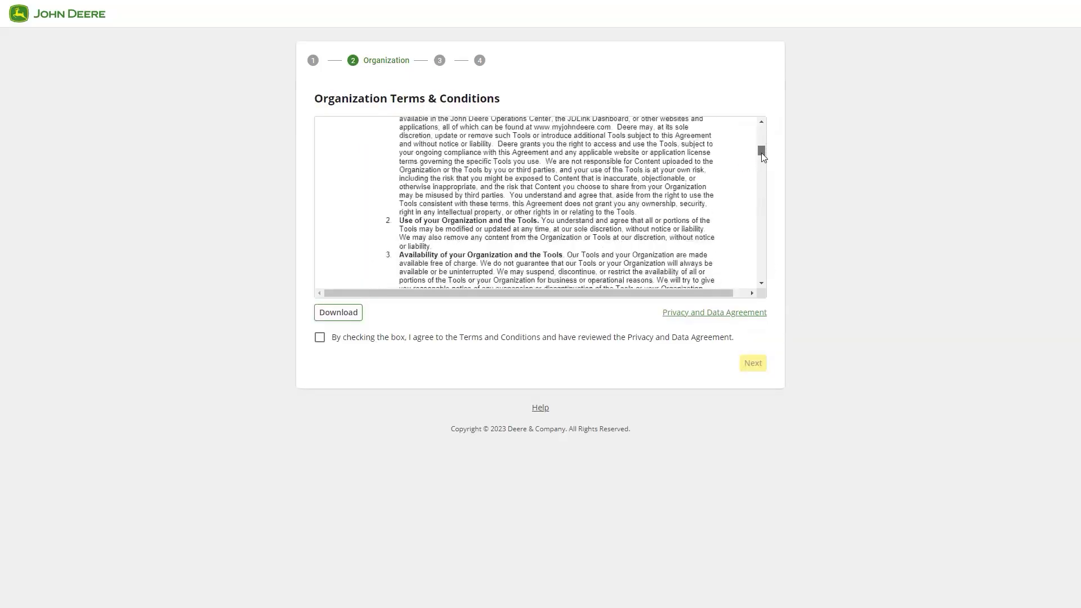
drag(761, 153, 764, 261)
click(320, 337)
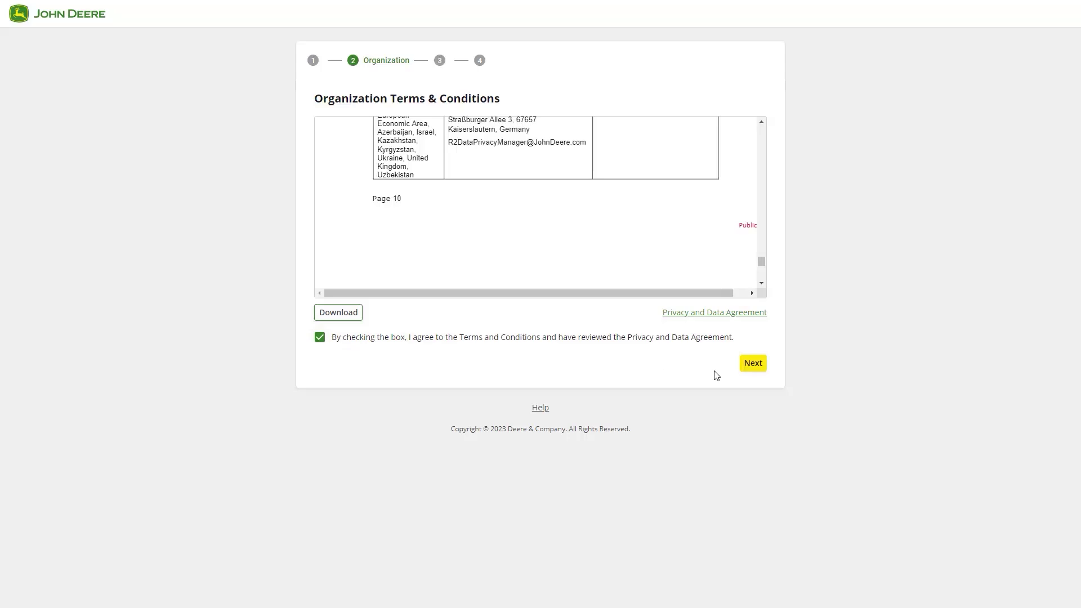
click(753, 365)
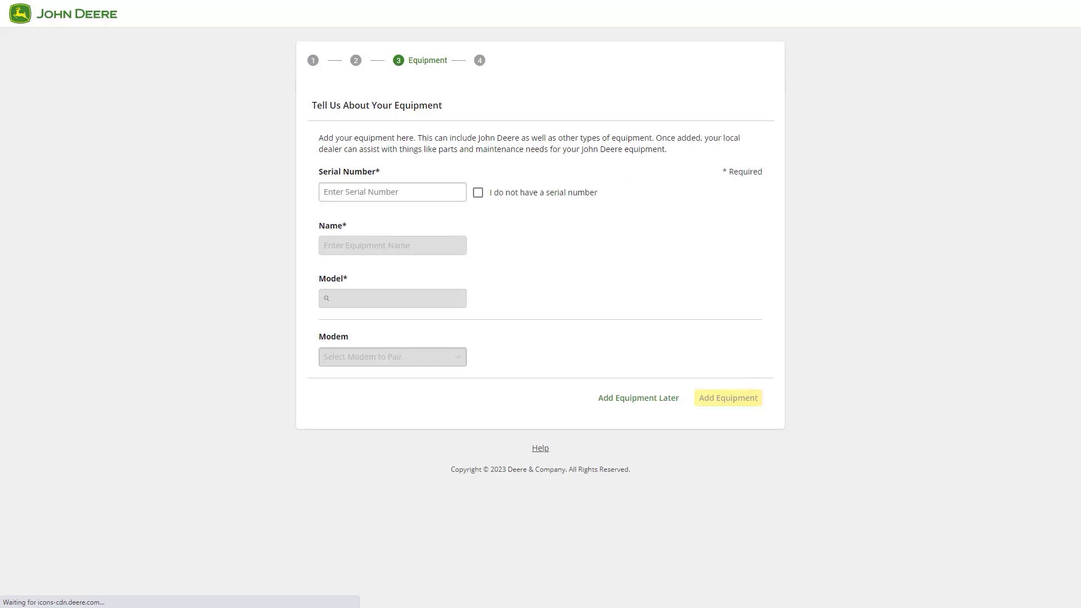
Step: Paste the 7290R tractor's serial number into the Serial Number field
click(400, 193)
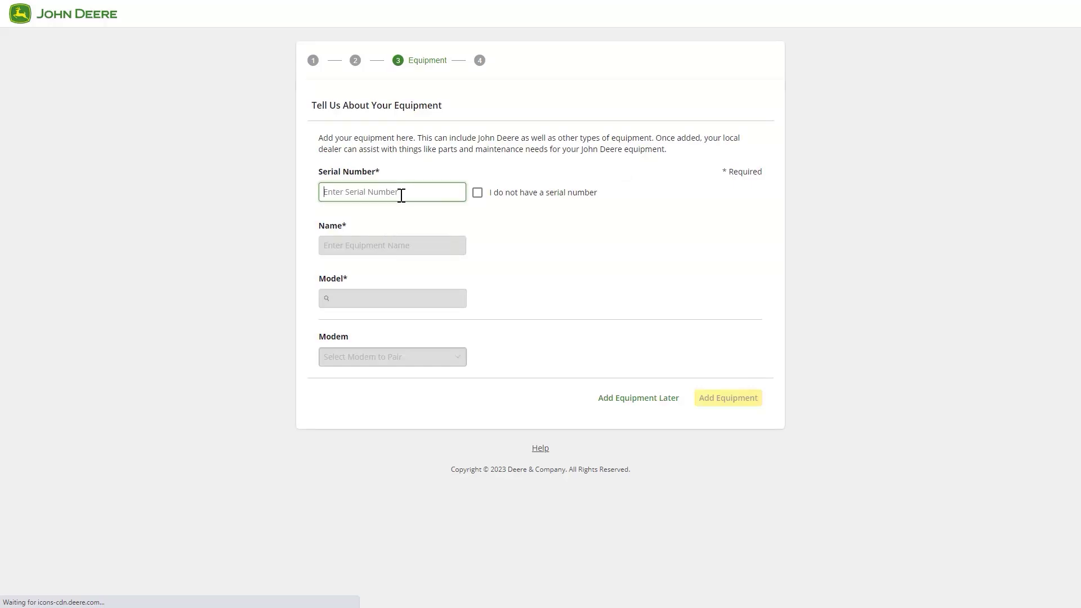
right_click(400, 193)
click(473, 269)
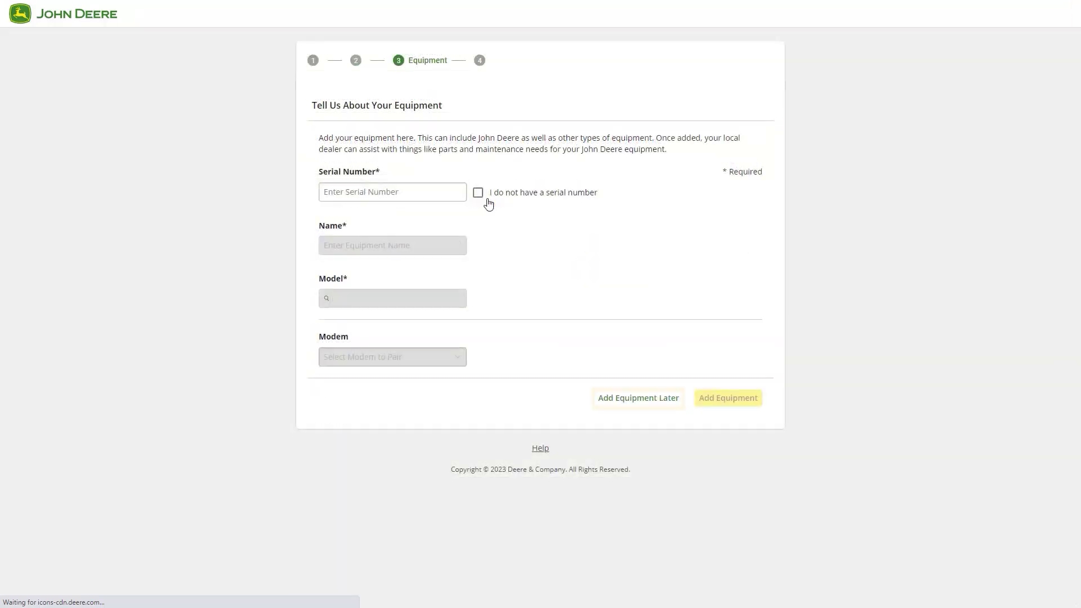
click(479, 194)
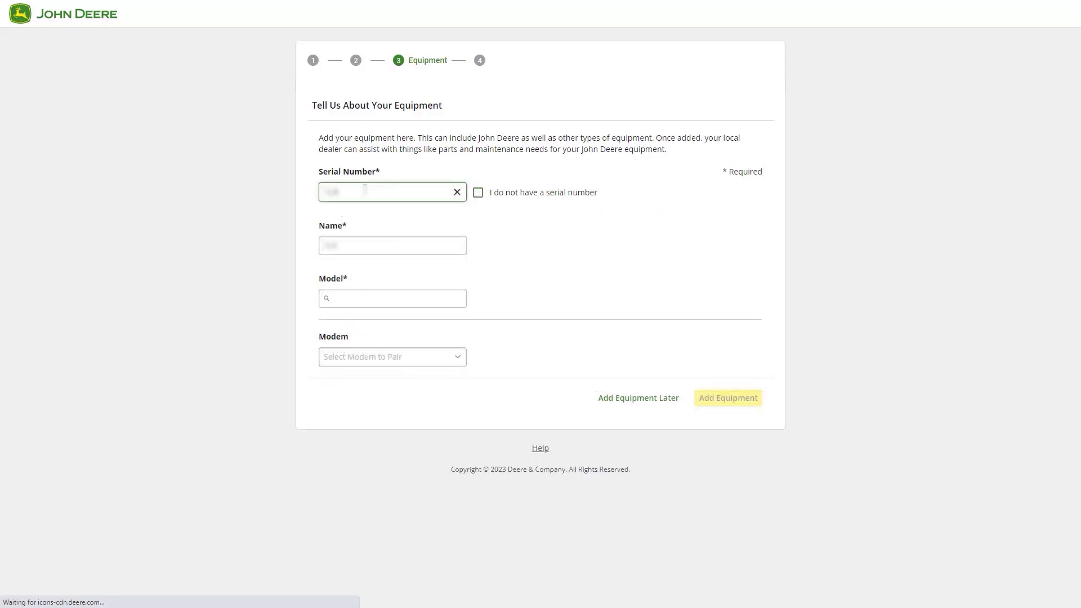
text(V3025R)
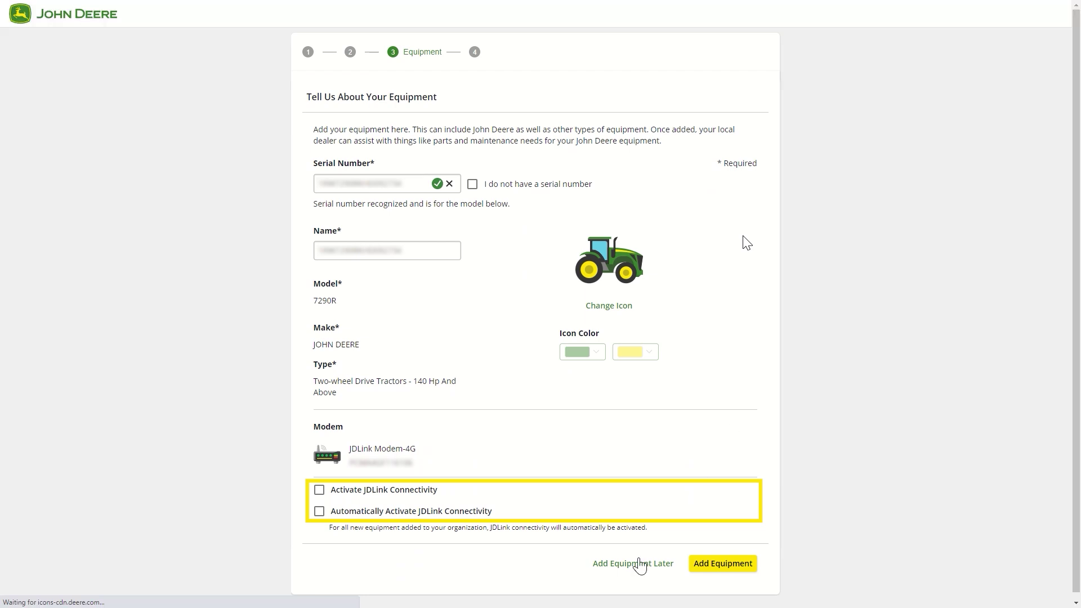
Step: Enable JDLink connectivity for the tractor and automatic activation for new equipment
click(320, 491)
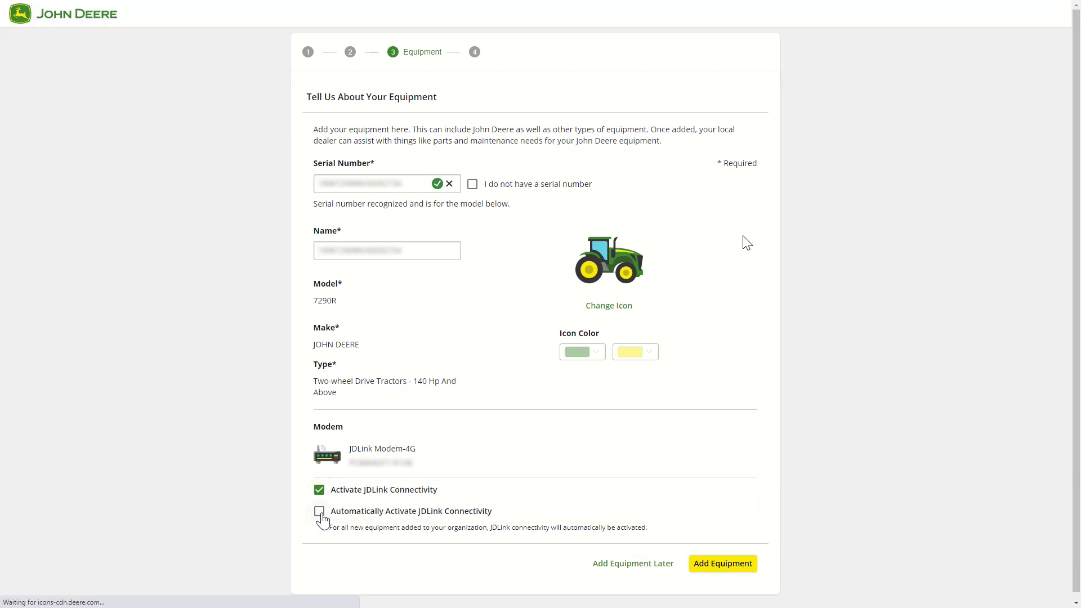
click(319, 511)
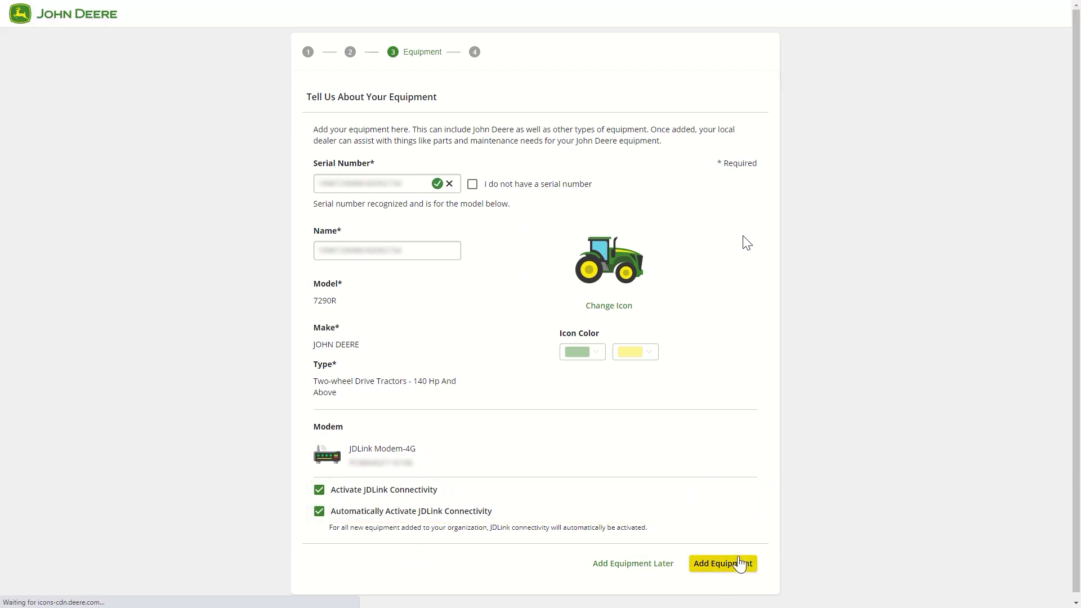
Step: Add the tractor, accept the JDLink Telematics Service Agreement and continue to the dealer step
click(713, 565)
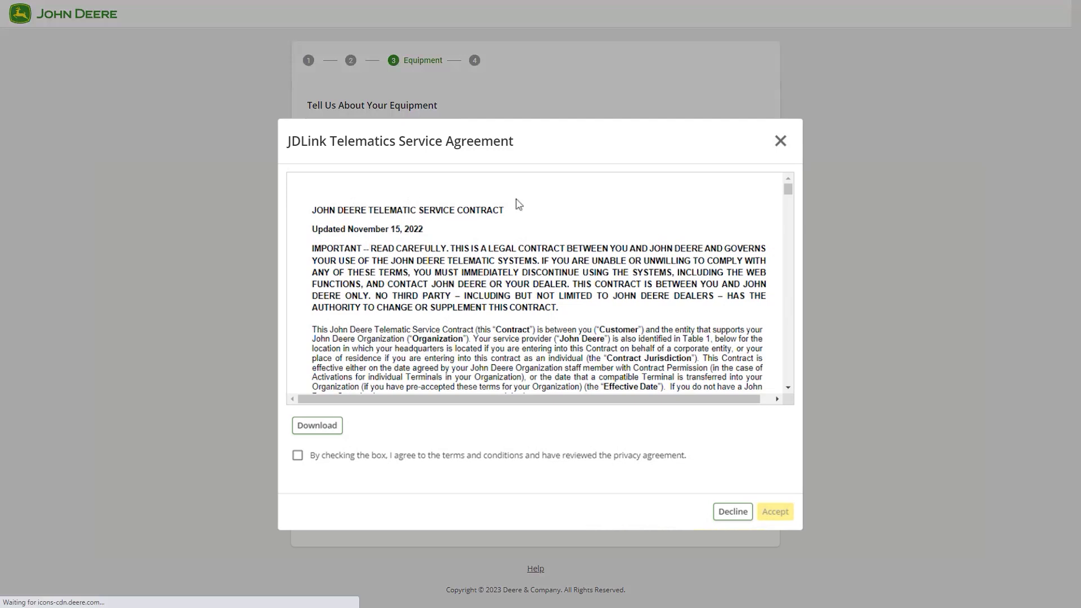
click(297, 456)
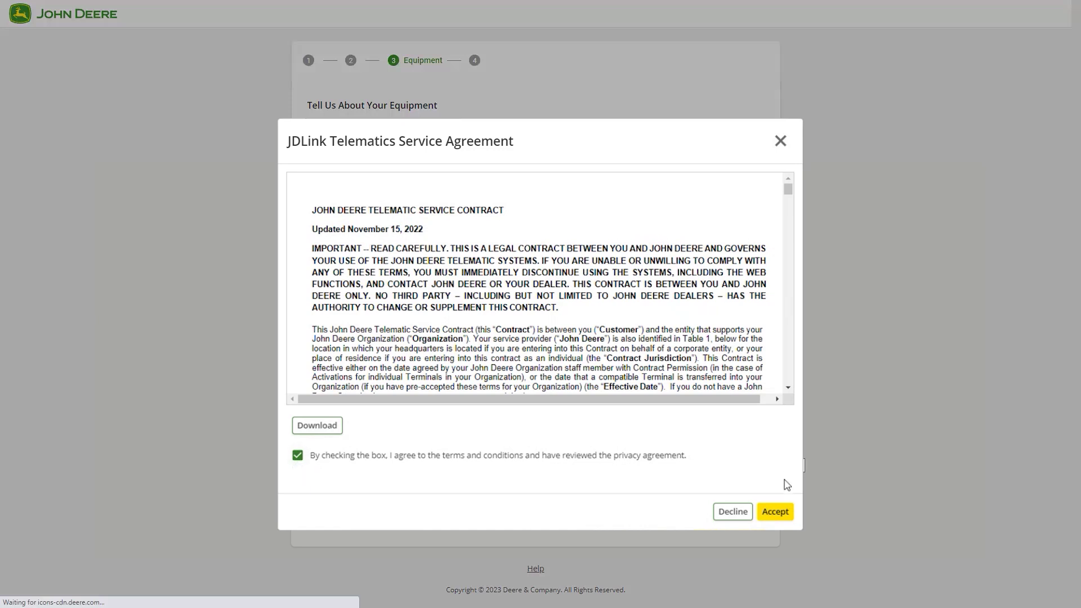
click(775, 511)
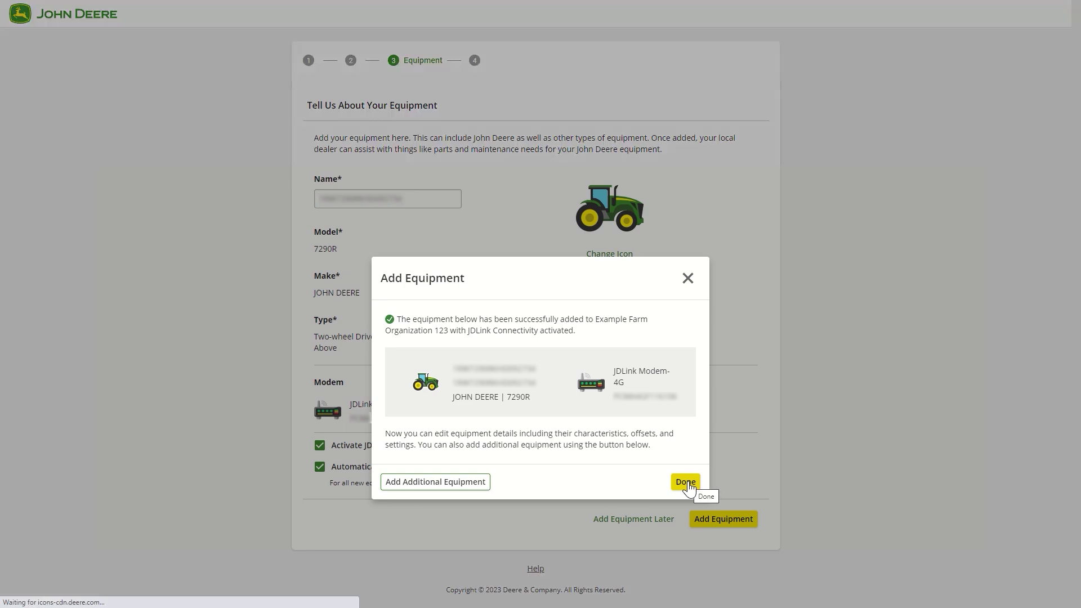
click(685, 483)
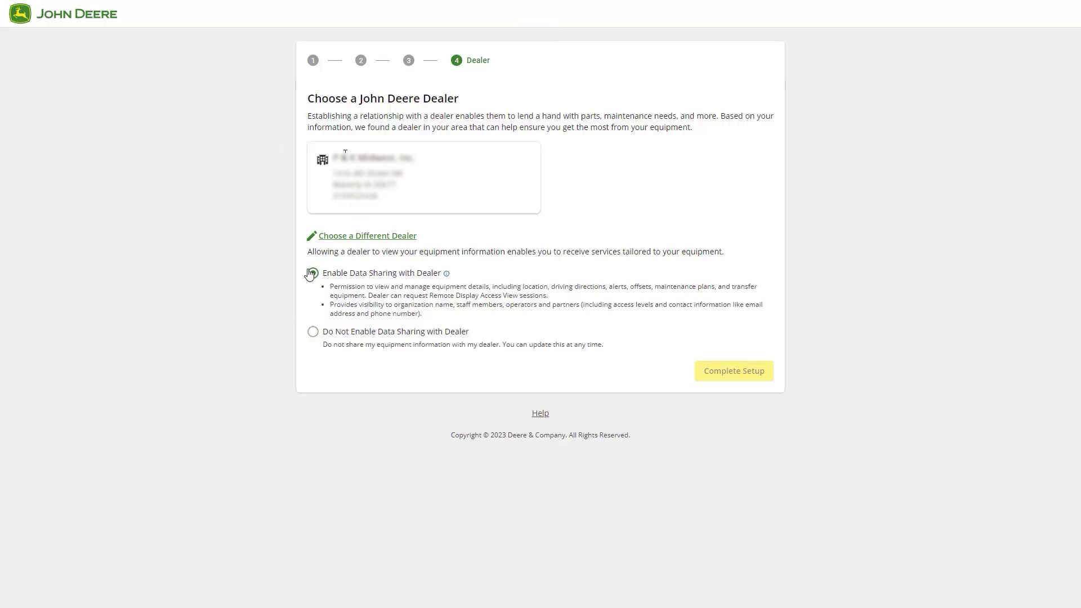
Step: Enable data sharing with the suggested local dealer
click(312, 274)
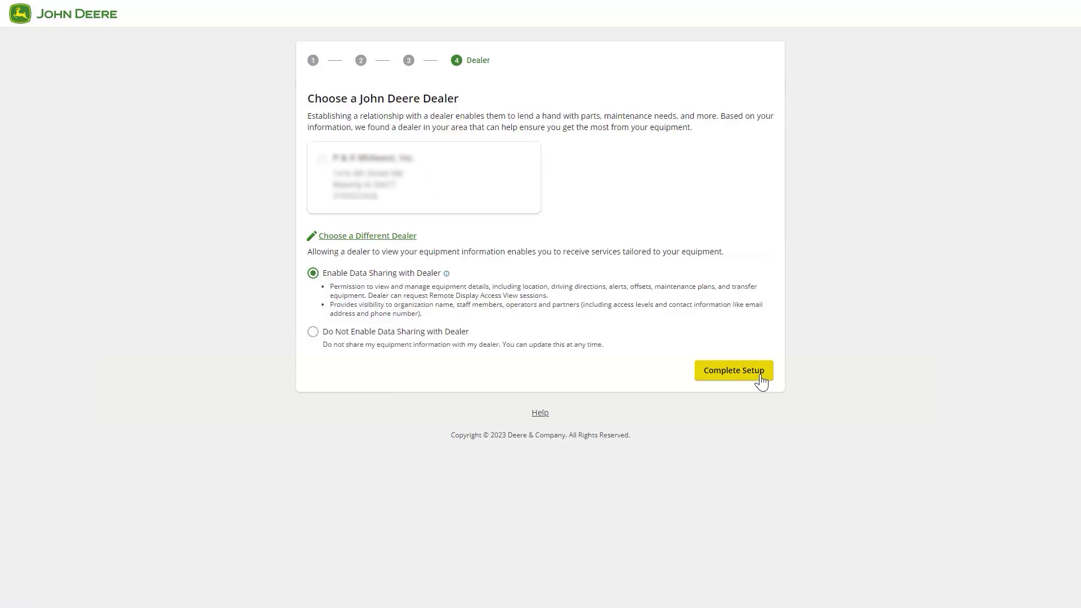
Step: Finish the setup wizard so the You Are All Set summary appears
click(734, 370)
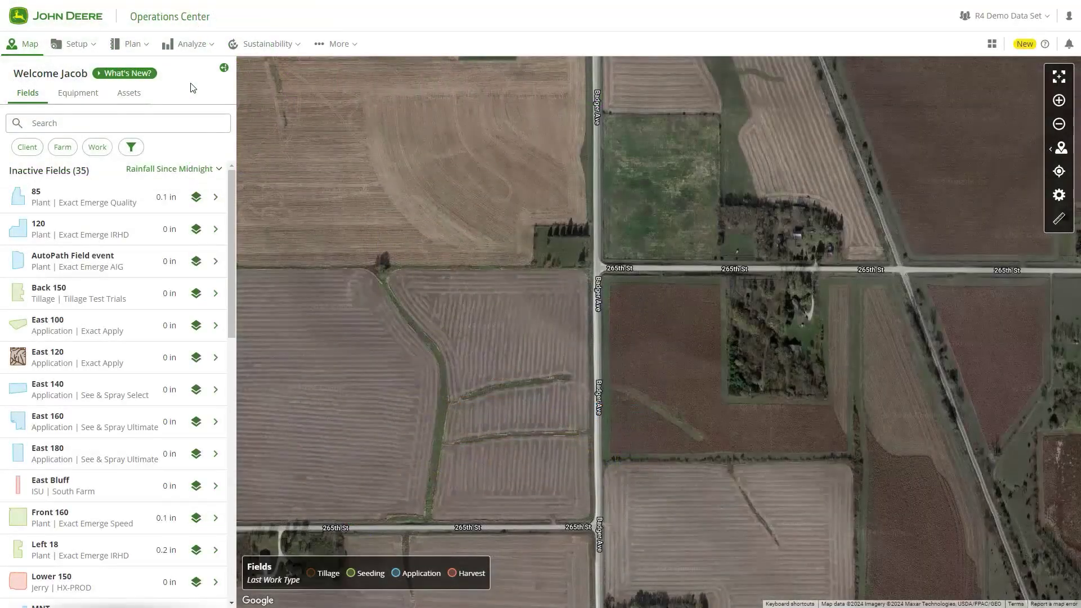
click(78, 43)
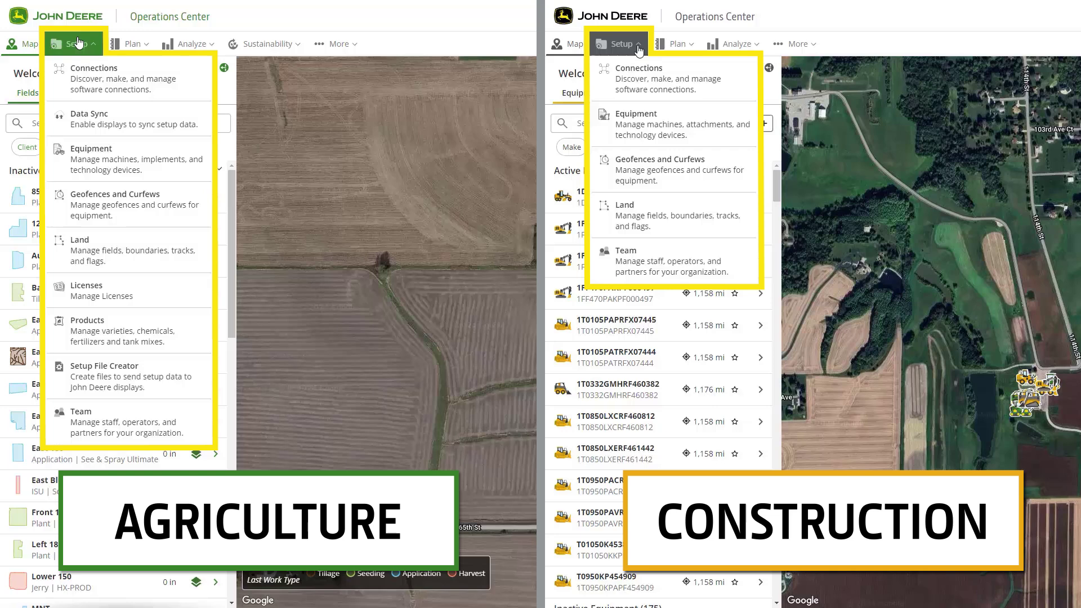
click(130, 42)
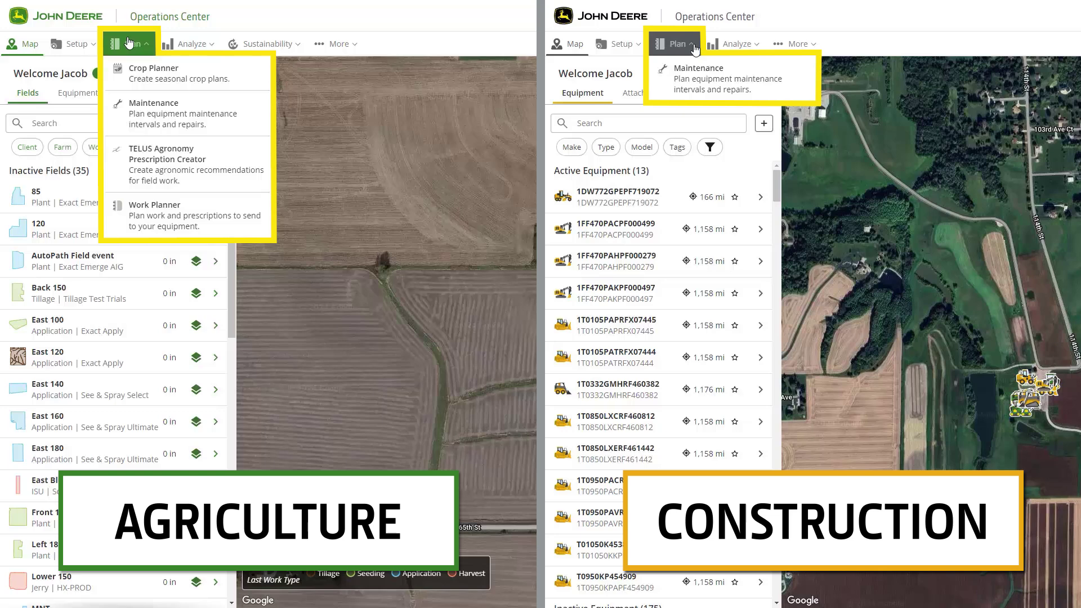
click(30, 46)
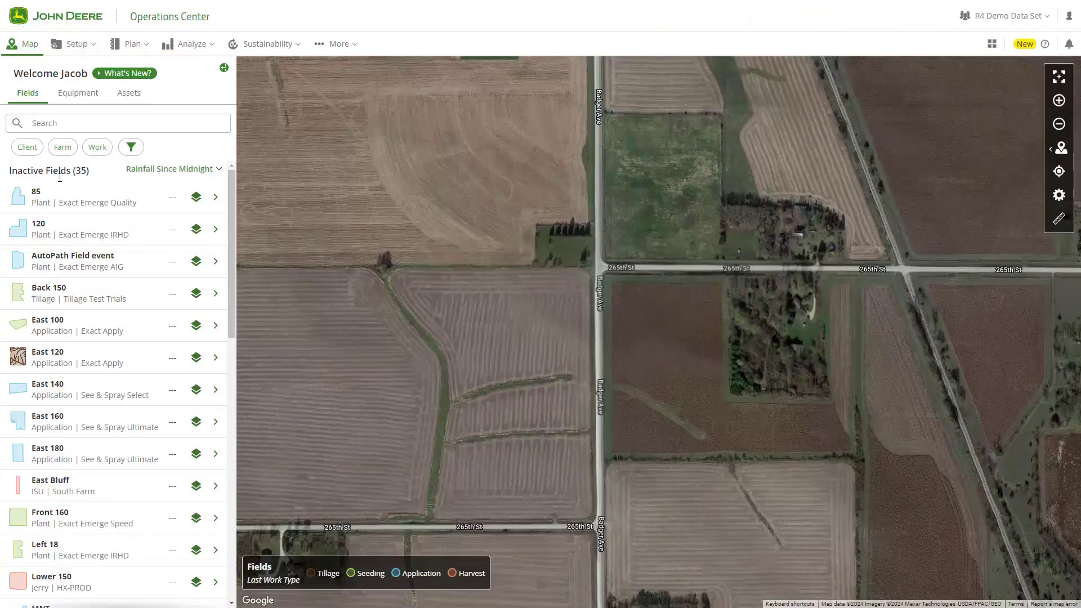
click(91, 198)
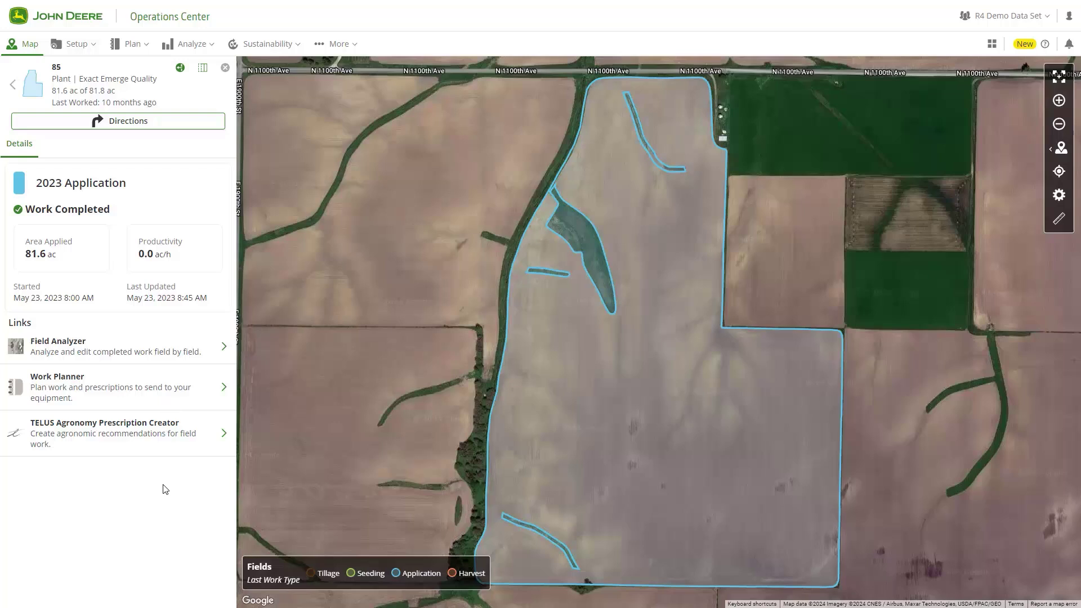
click(12, 86)
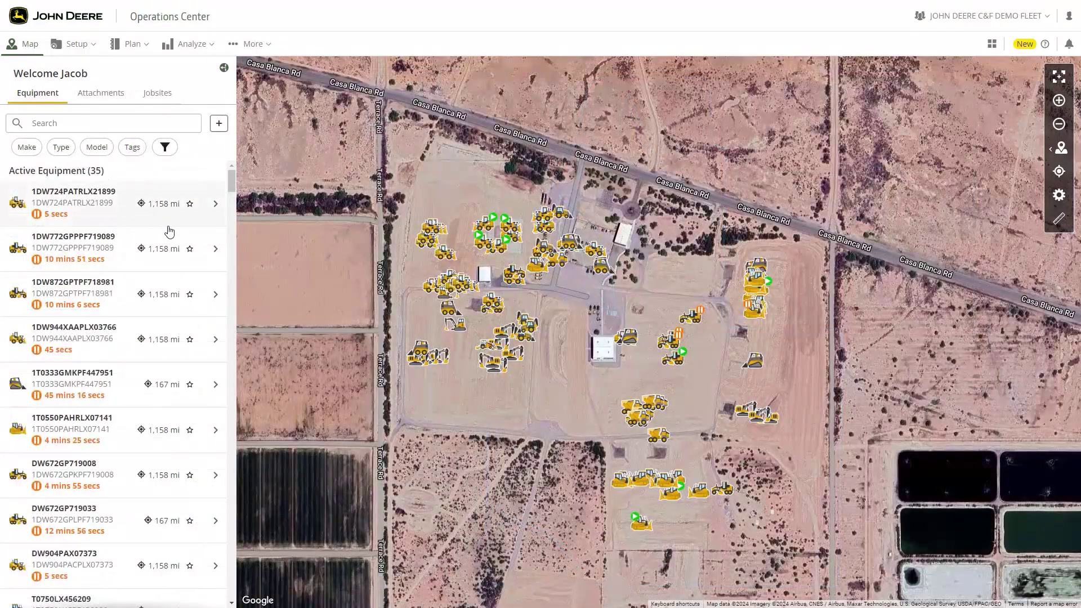
scroll(163, 254, down, 3)
scroll(163, 272, down, 2)
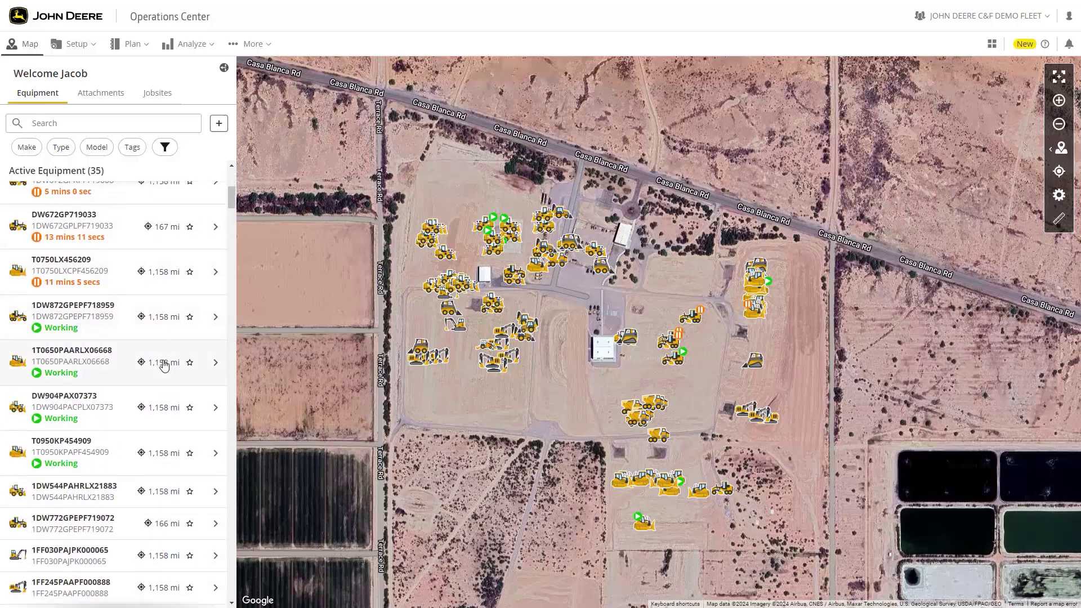
scroll(163, 363, up, 3)
scroll(163, 363, up, 2)
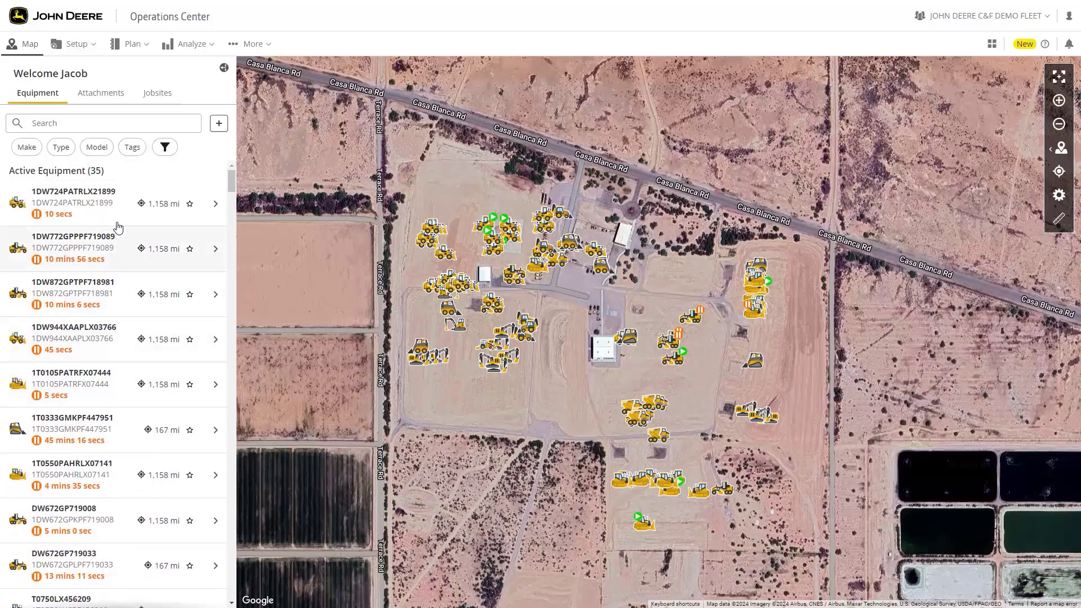
Step: Review machine 1DW724PATRLX21899's maintenance intervals and alerts, then return to its usage summary
click(104, 211)
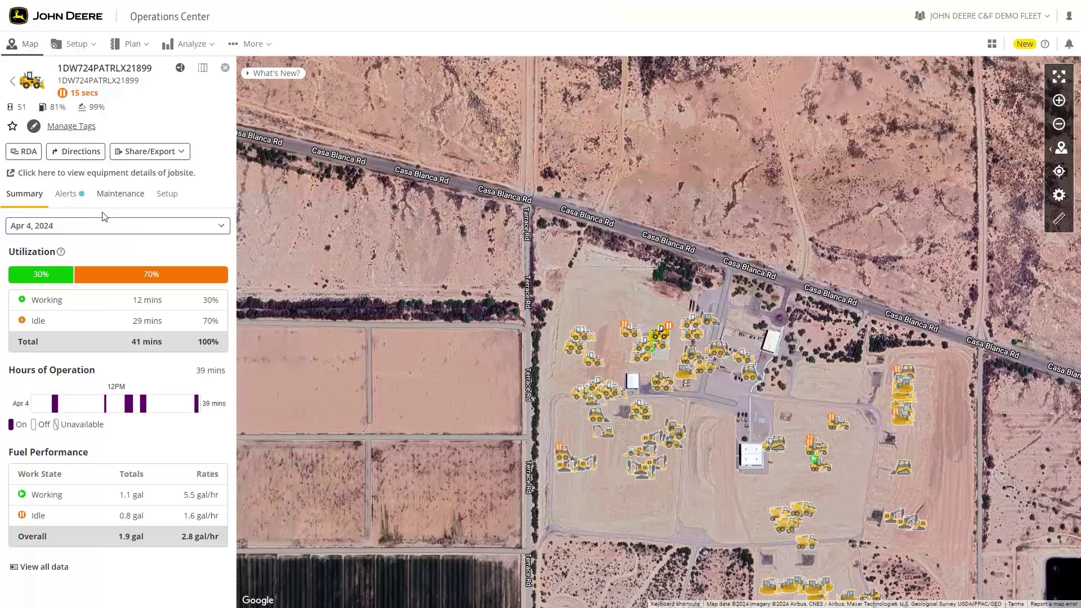
click(121, 200)
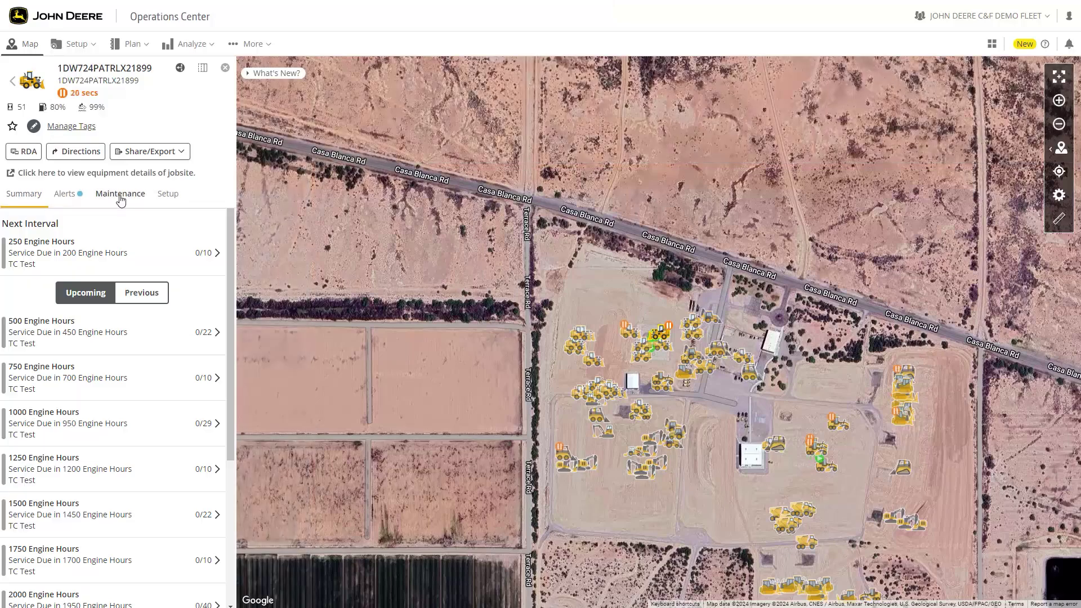
click(65, 195)
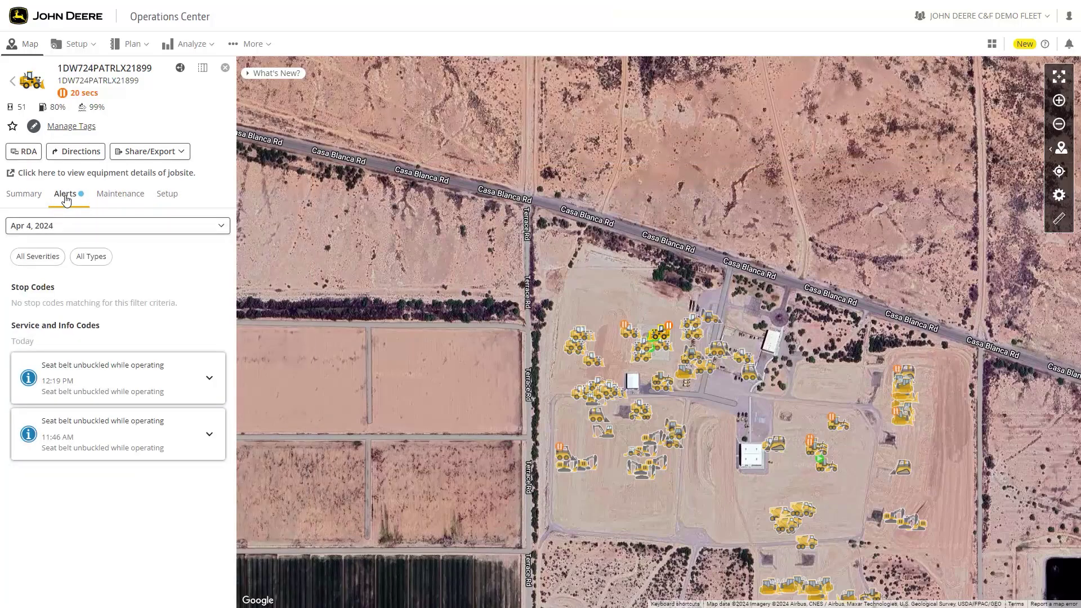
click(24, 194)
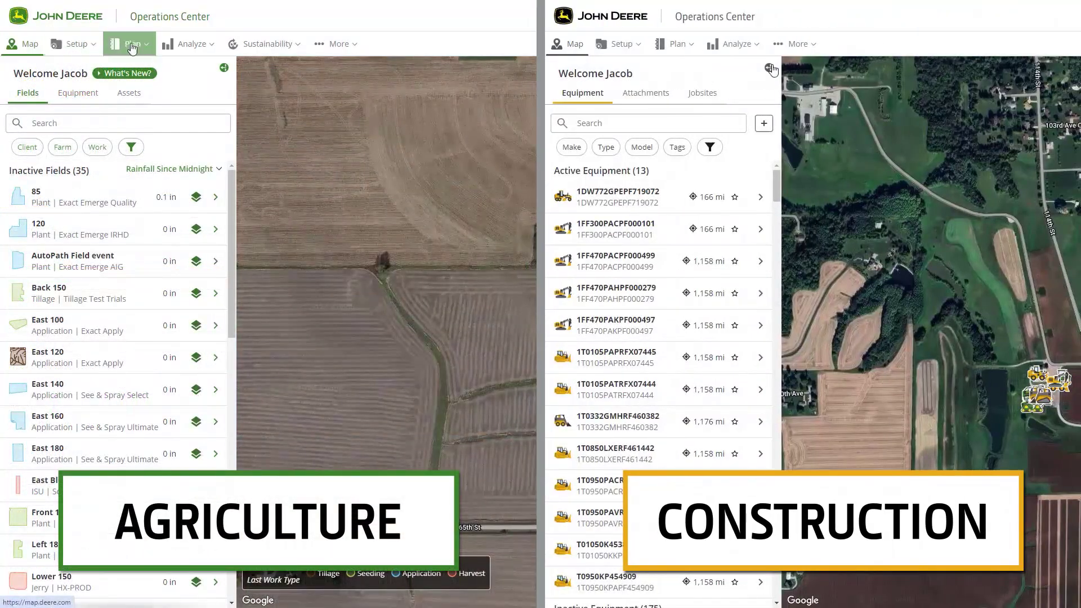
Step: Browse the Analyze tools list, then bring up the organization selector for R4 Demo Data Set
click(194, 44)
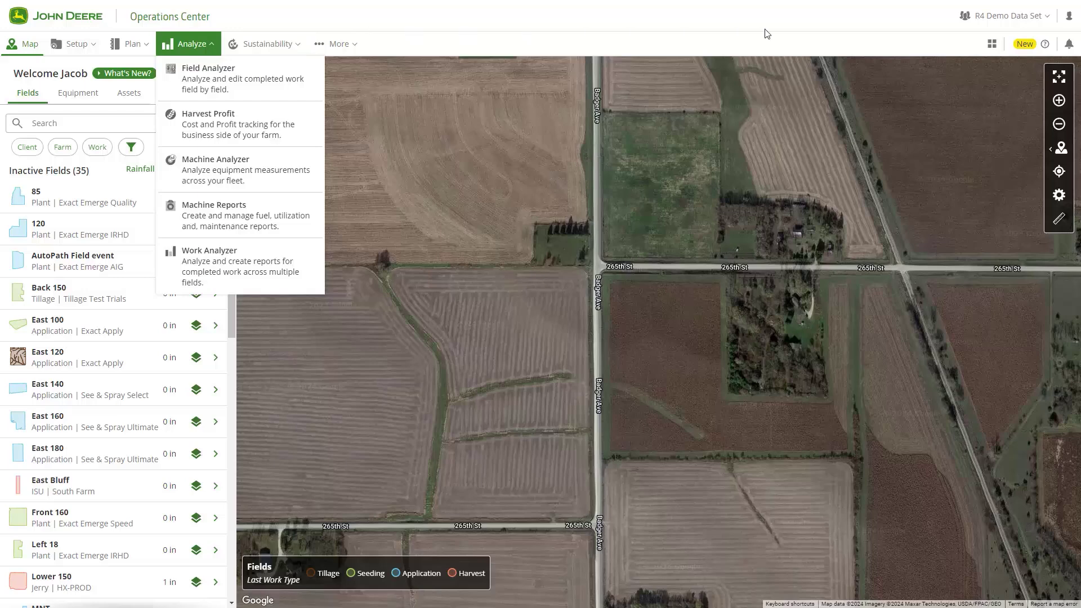
click(1043, 23)
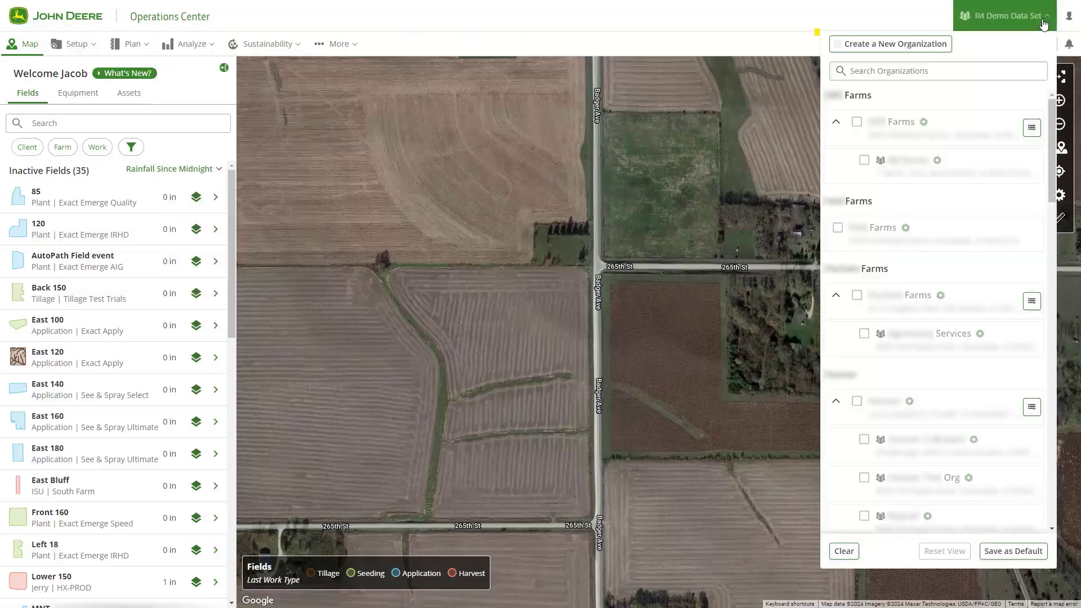
scroll(1022, 312, down, 3)
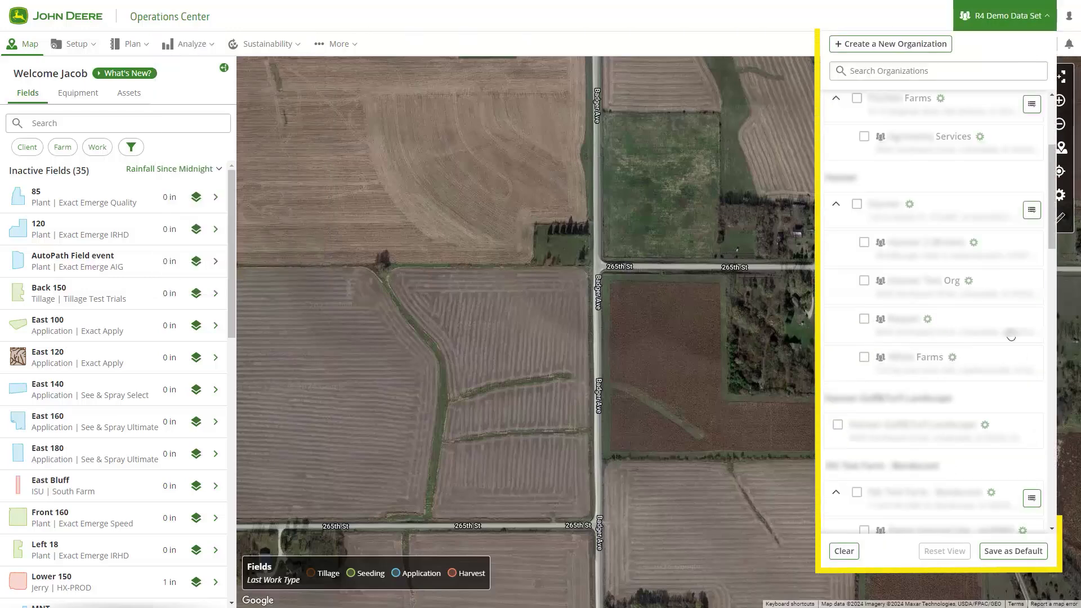
scroll(1009, 329, down, 3)
scroll(1002, 338, down, 3)
scroll(998, 340, down, 3)
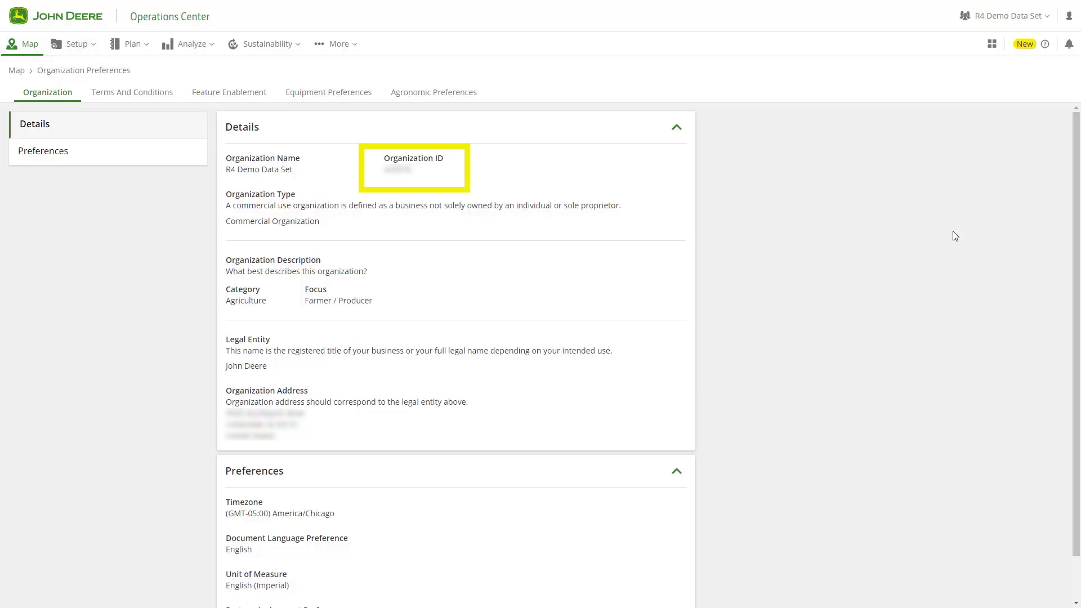
Step: Show the help menu with release notes, videos, support, documentation and feedback options
click(1051, 48)
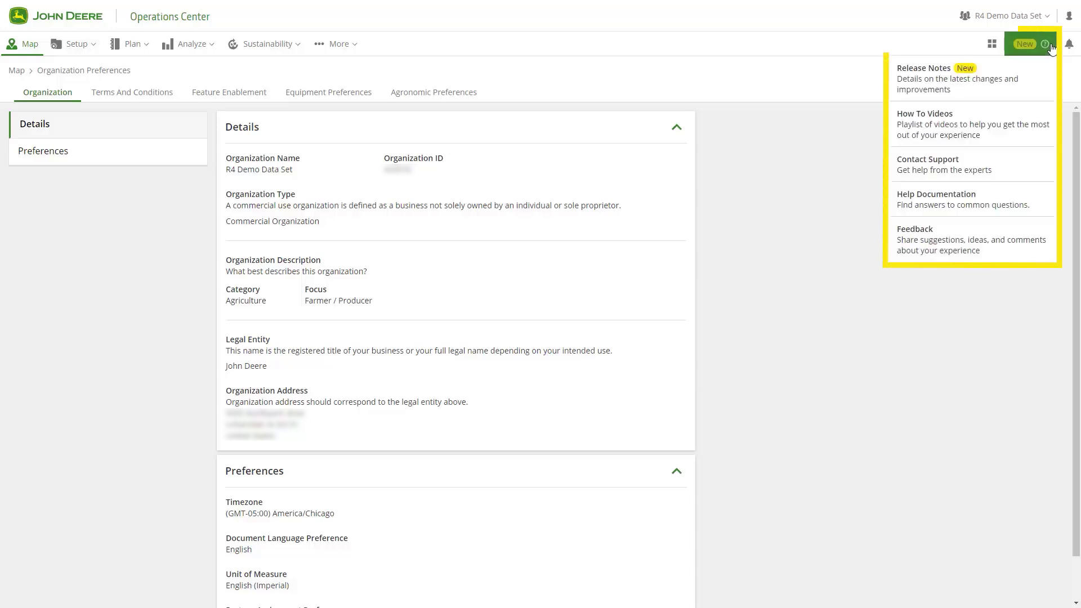